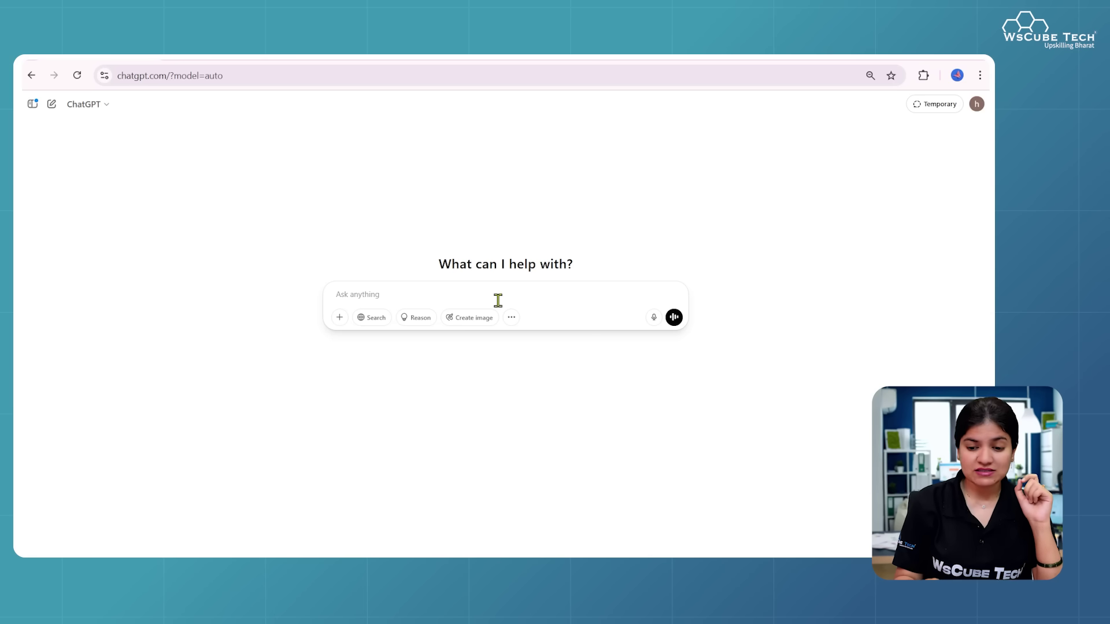
Step: Open the brand notes in Notepad and review the brand name, target audience and brand voice of GlowVibe Skincare
left_click(487, 564)
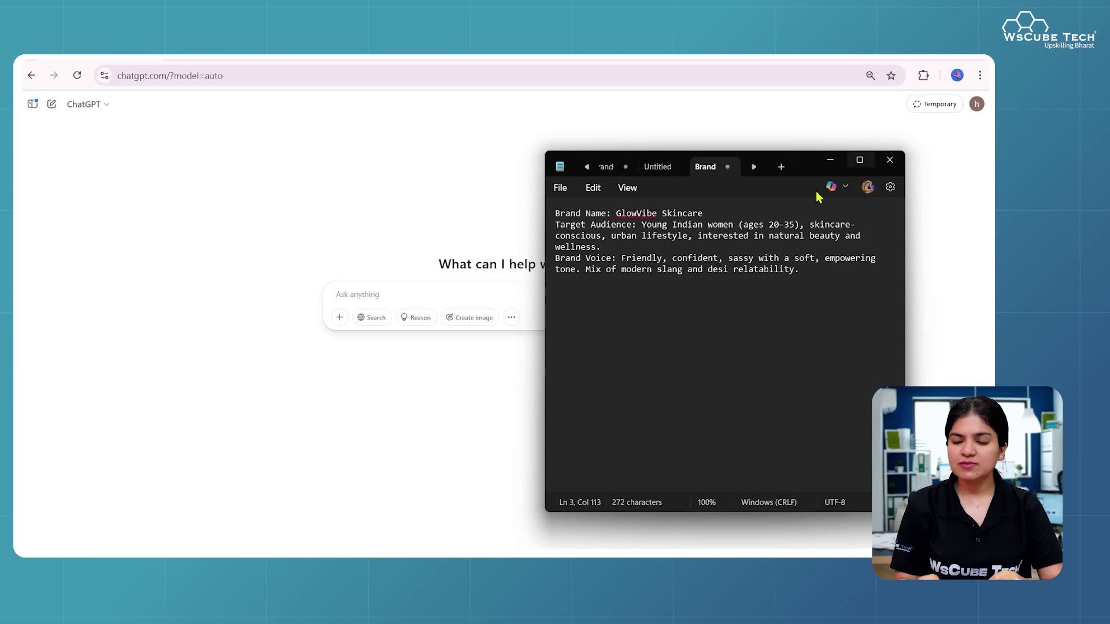
left_click_drag(813, 169, 626, 177)
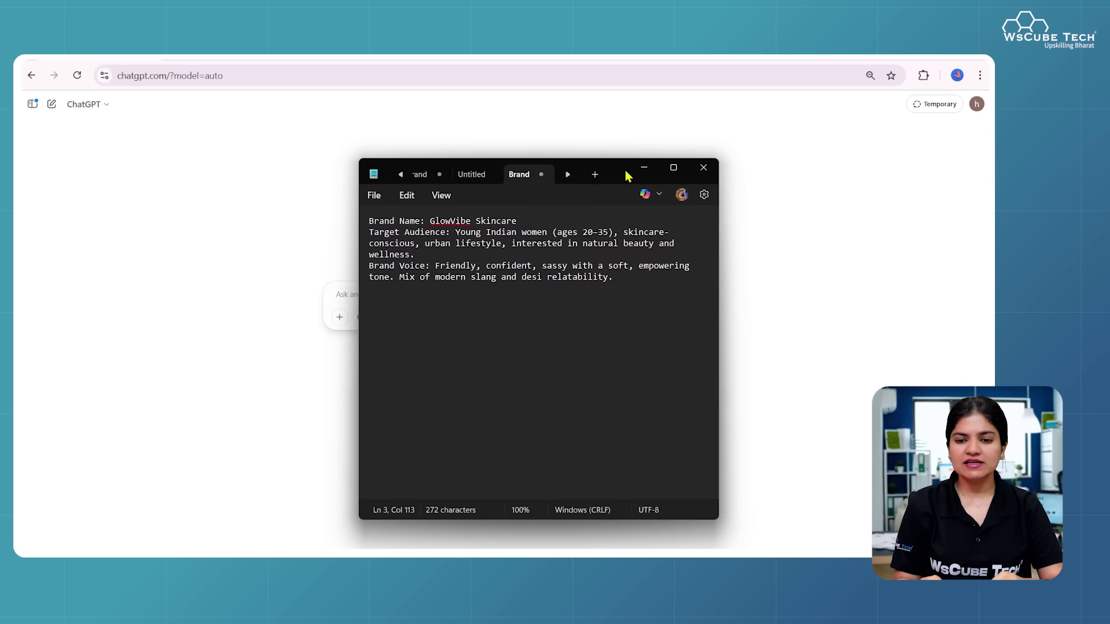
left_click_drag(516, 221, 430, 222)
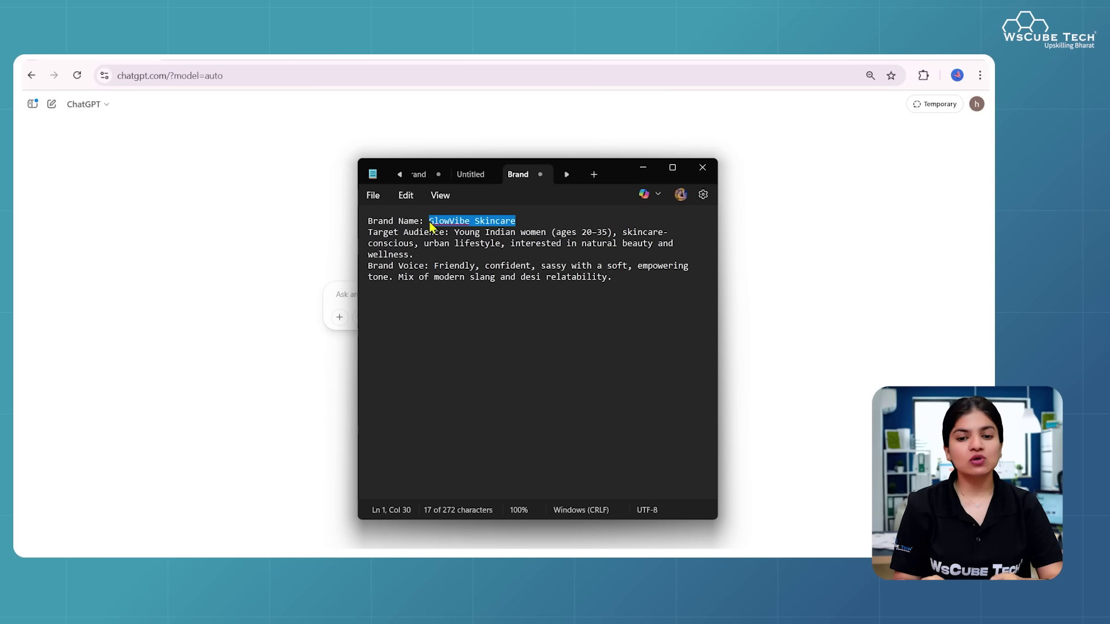
left_click(430, 227)
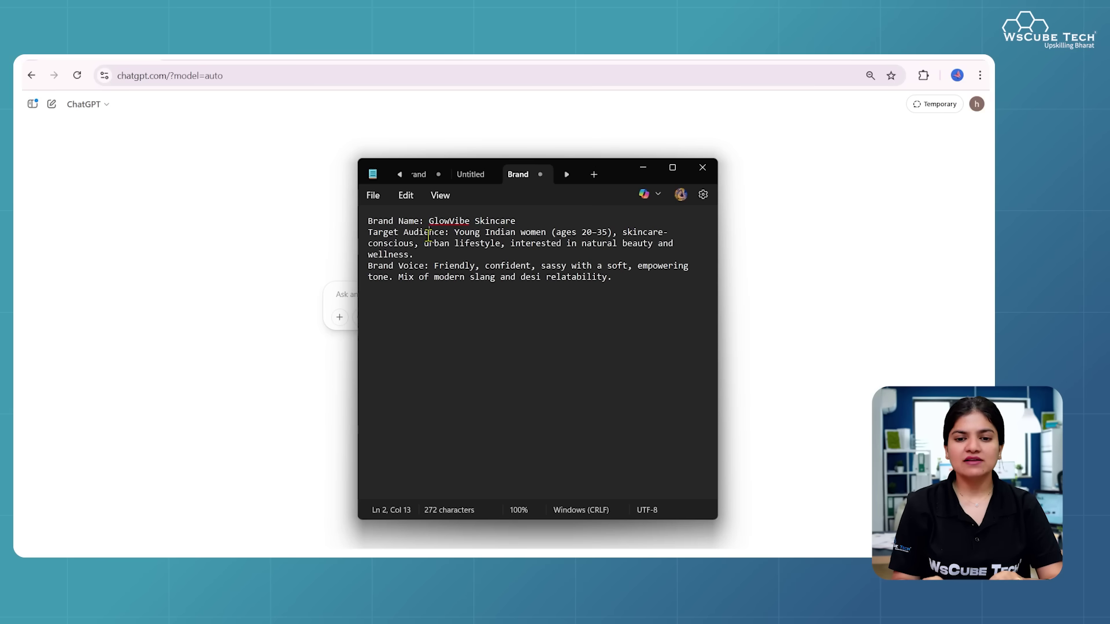
key("ctrl+shift+Down")
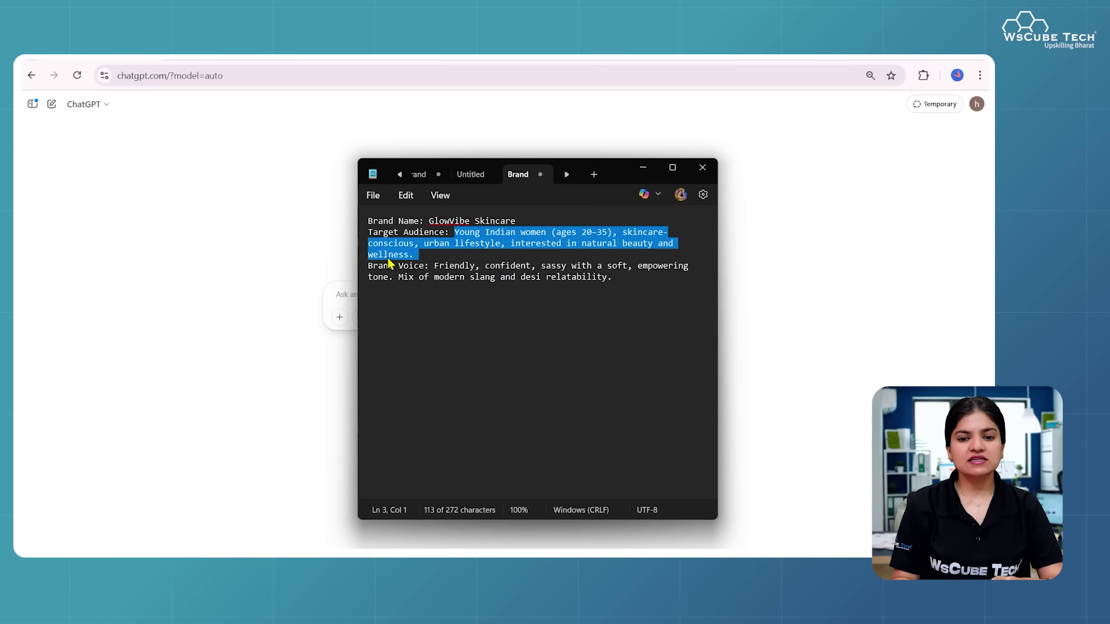
left_click(433, 247)
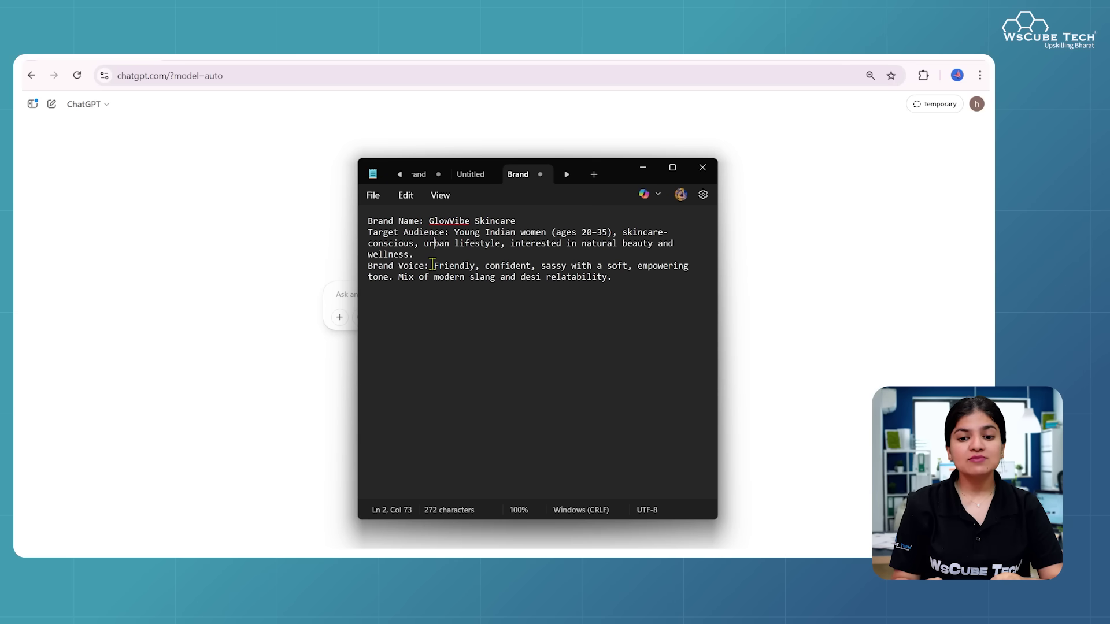
left_click_drag(434, 265, 640, 280)
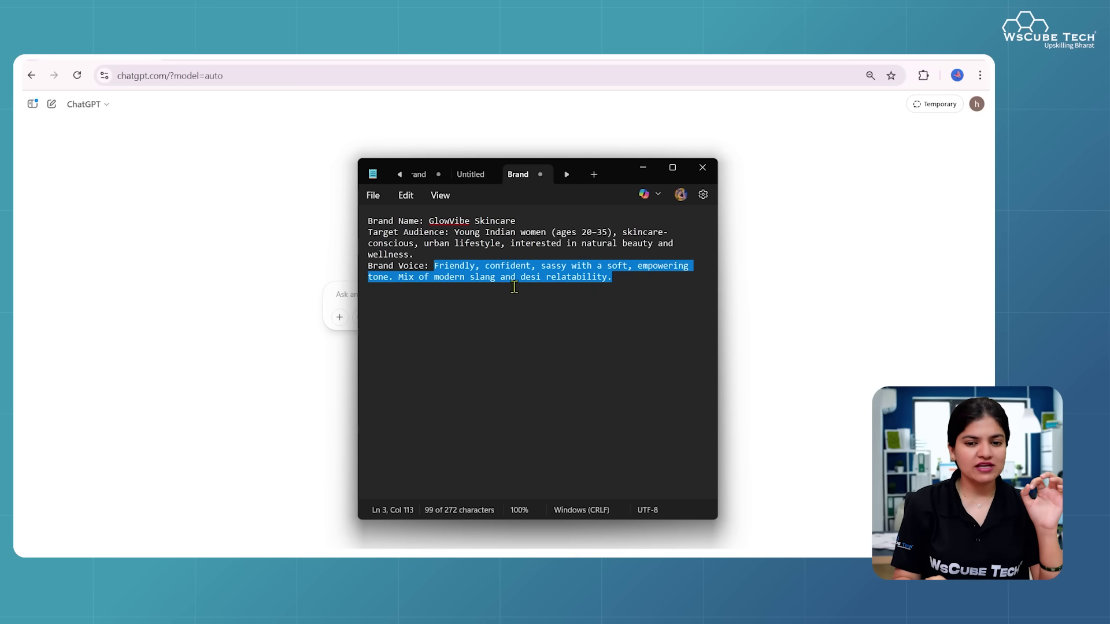
left_click(629, 280)
left_click_drag(629, 279, 435, 266)
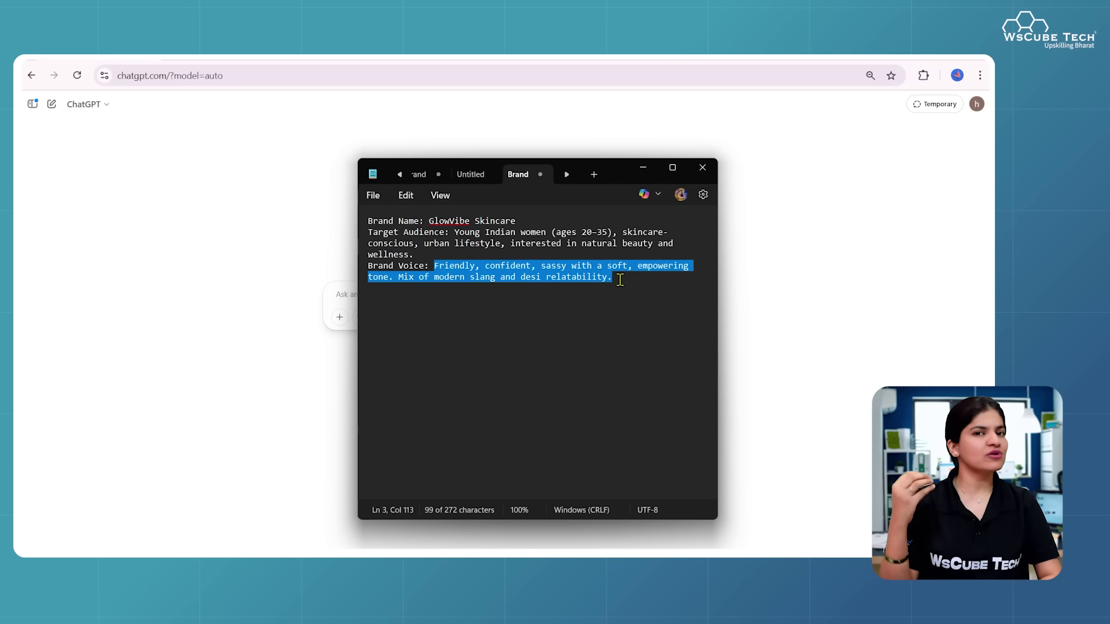
left_click_drag(624, 281, 369, 209)
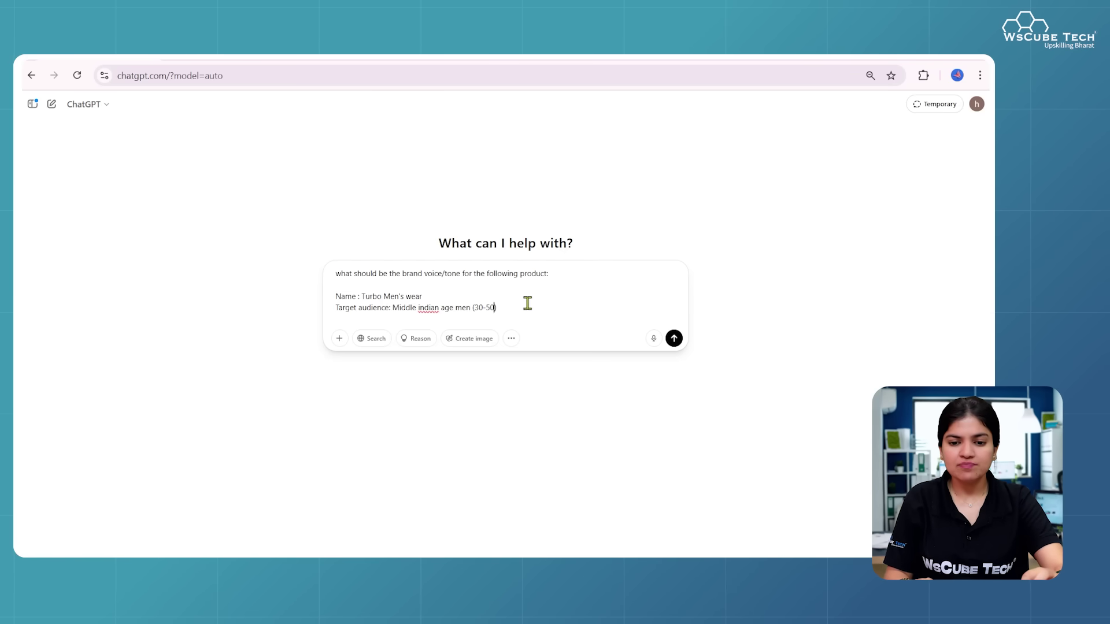
Step: Ask ChatGPT for the brand voice/tone of Turbo Men's wear, aimed at Indian men aged 30-50, and highlight the recommended traits
left_click(676, 340)
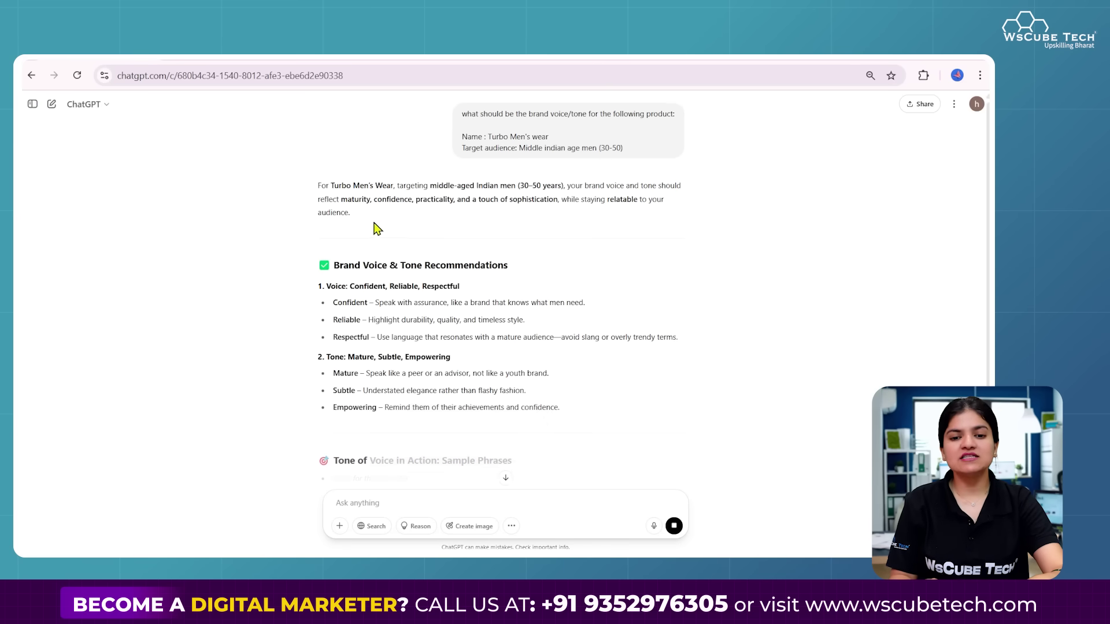
left_click_drag(342, 199, 558, 199)
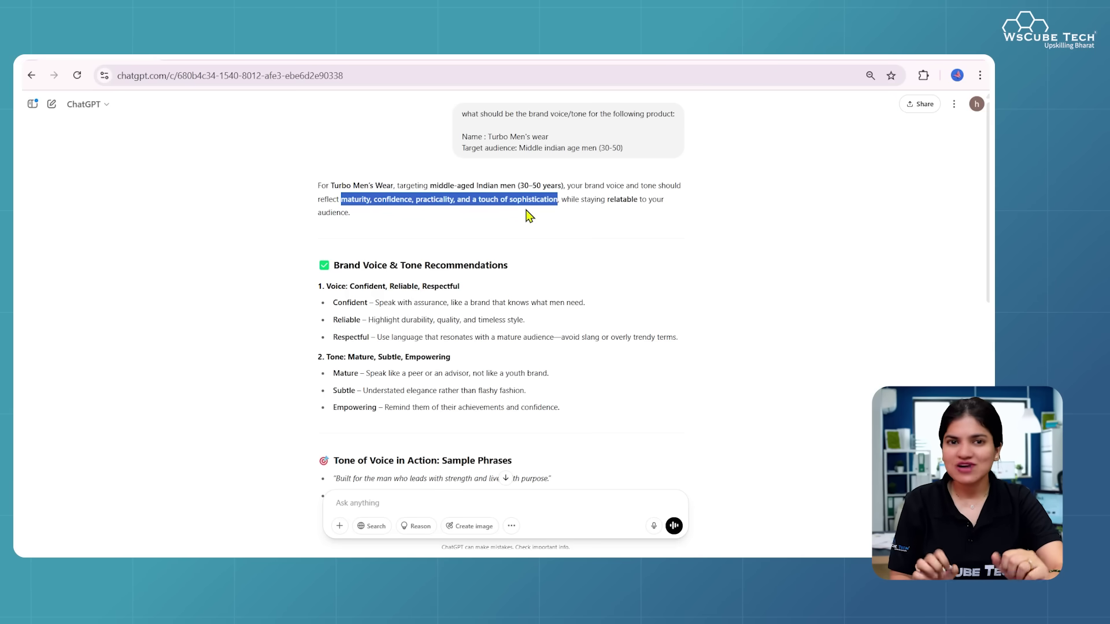
Step: In a new chat, request 50 Facebook and Insta post/reel/carousel ideas from a social media strategist, including the GlowVibe Skincare brand details
left_click(51, 106)
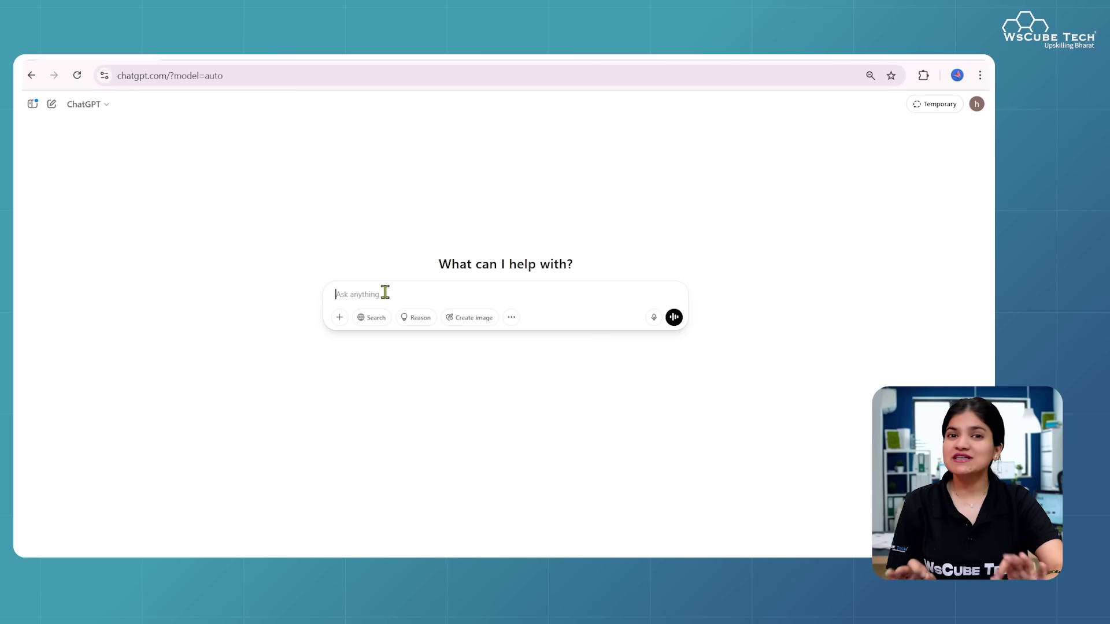
key("ctrl+v")
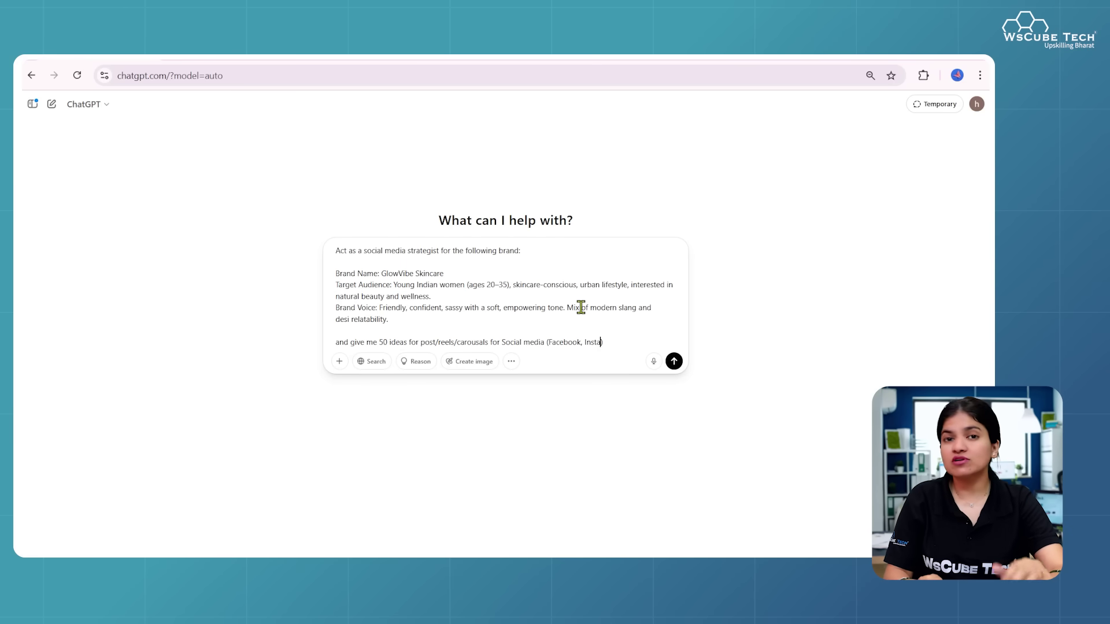
left_click_drag(388, 321, 334, 274)
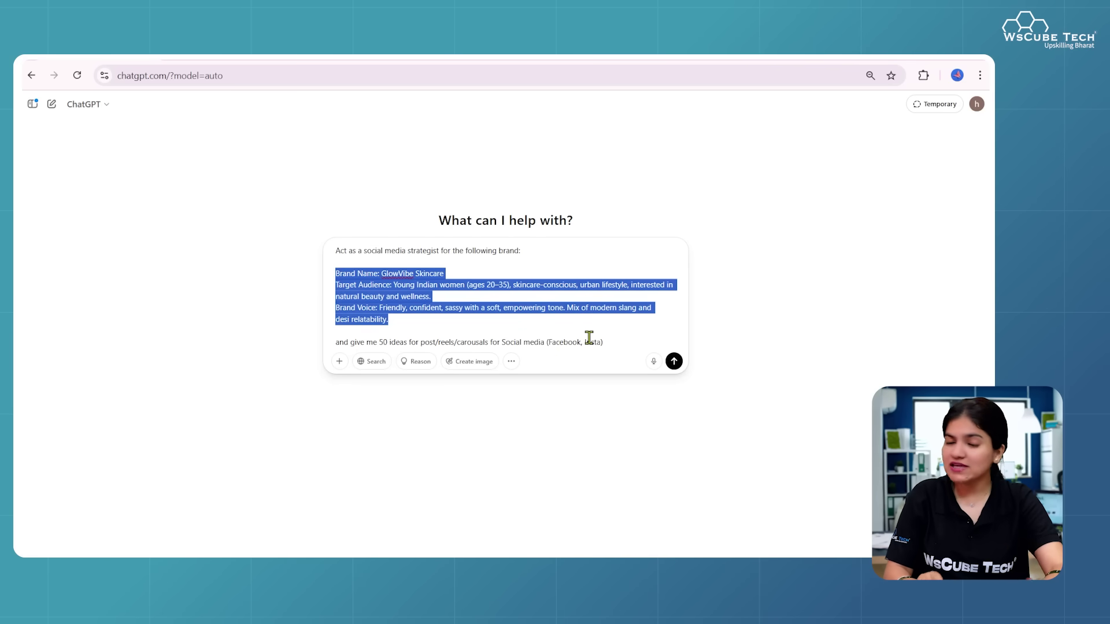
left_click(674, 361)
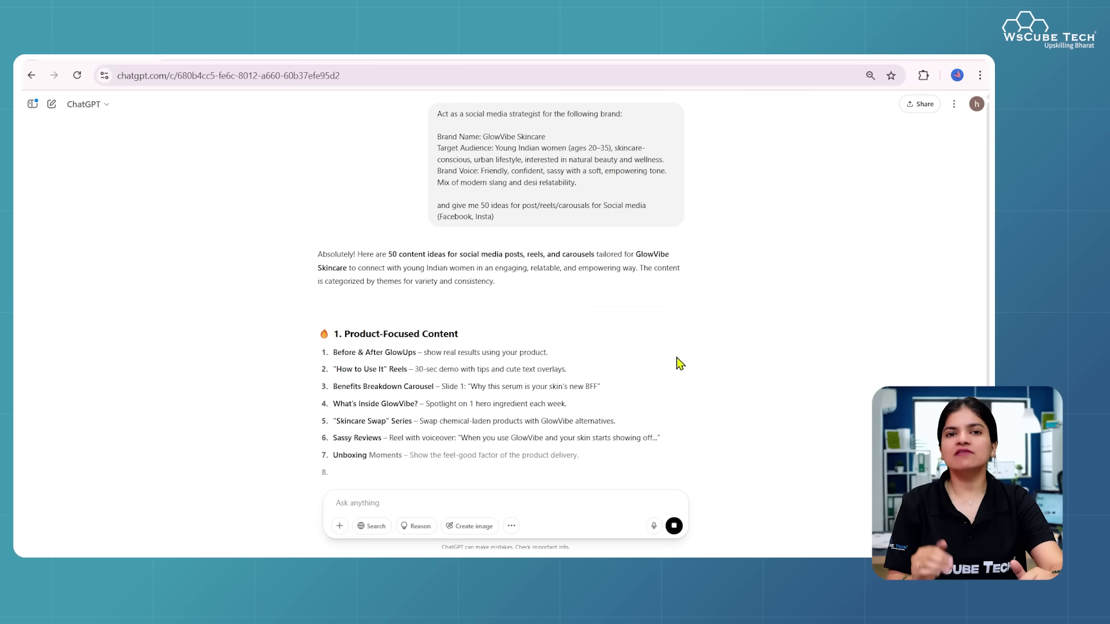
Step: Read through the generated content ideas, from the product-focused category to the fun, festive and trending one
scroll(449, 334, "down", 2)
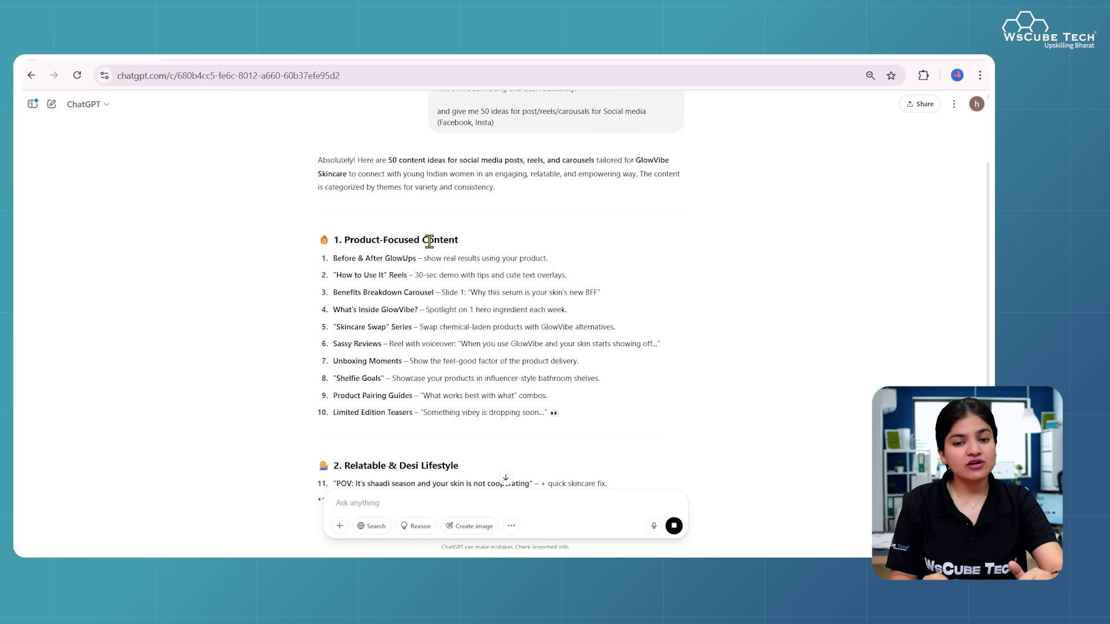
scroll(426, 242, "down", 2)
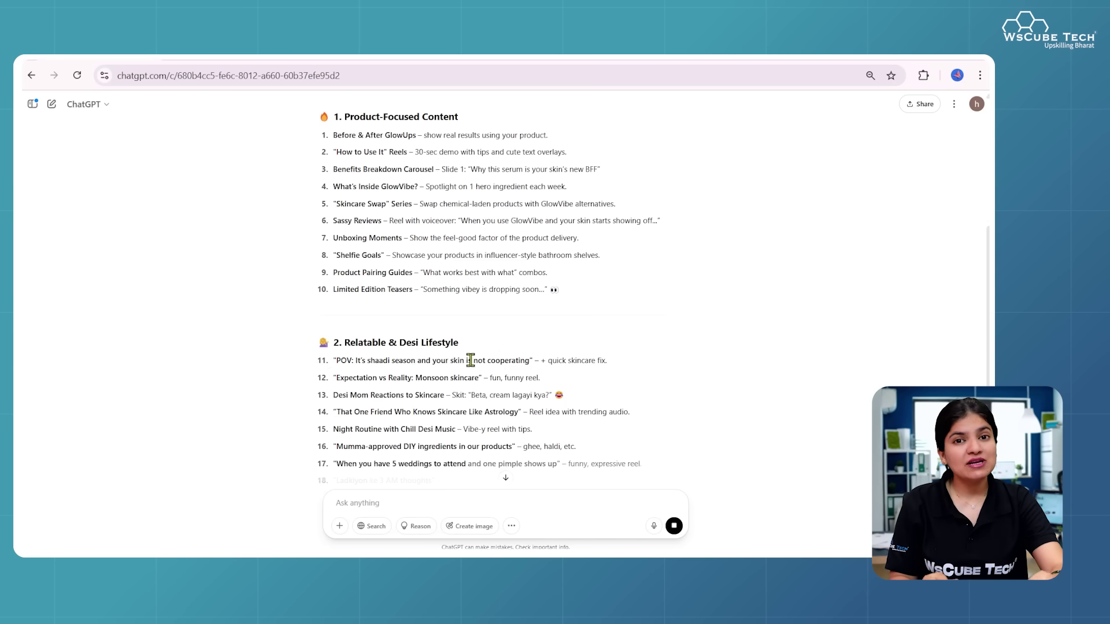
scroll(471, 360, "down", 2)
scroll(443, 338, "down", 2)
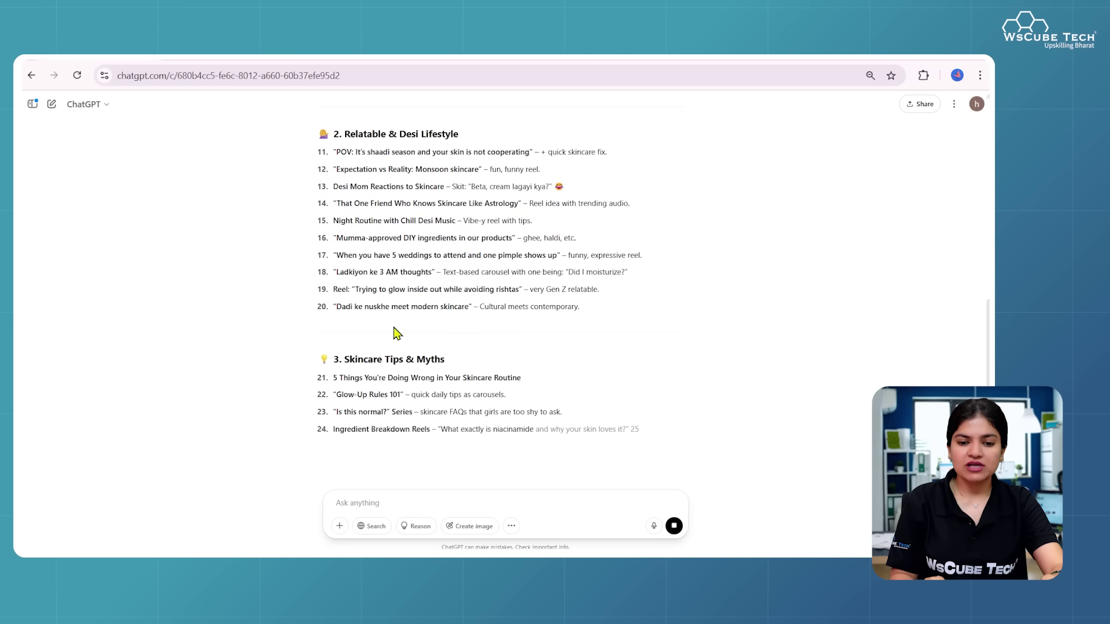
scroll(401, 462, "down", 1)
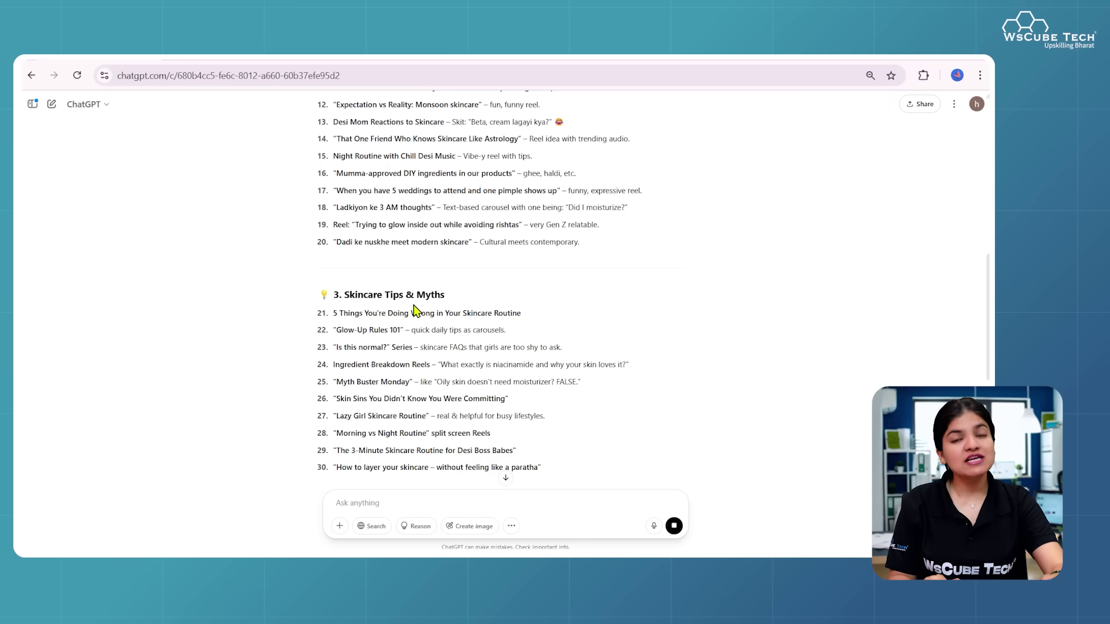
scroll(414, 311, "down", 8)
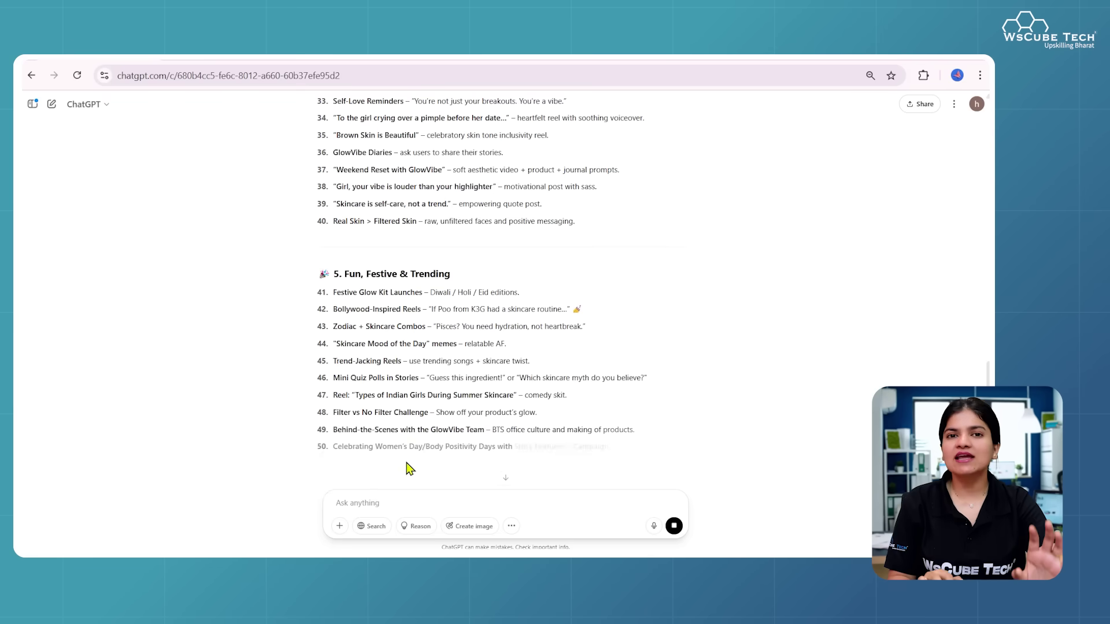
scroll(406, 462, "down", 2)
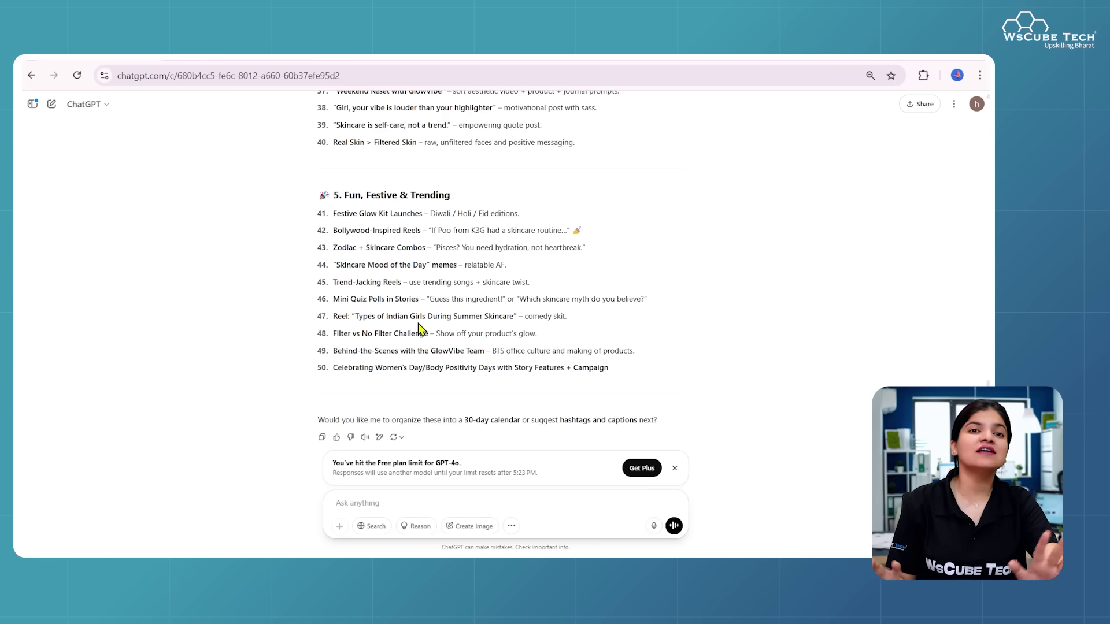
Step: Request a monthly planner with 4 posts/reels a week for the graphic designer, social media manager and video editor, with captions and hashtags, in Excel format
left_click(538, 507)
type("Now make a monthly planner (4 posts/reels a week) to be shared with graphic designer, Social media manager and video editor")
key("shift+Return")
type("add caption and hashtags and provide me excel format")
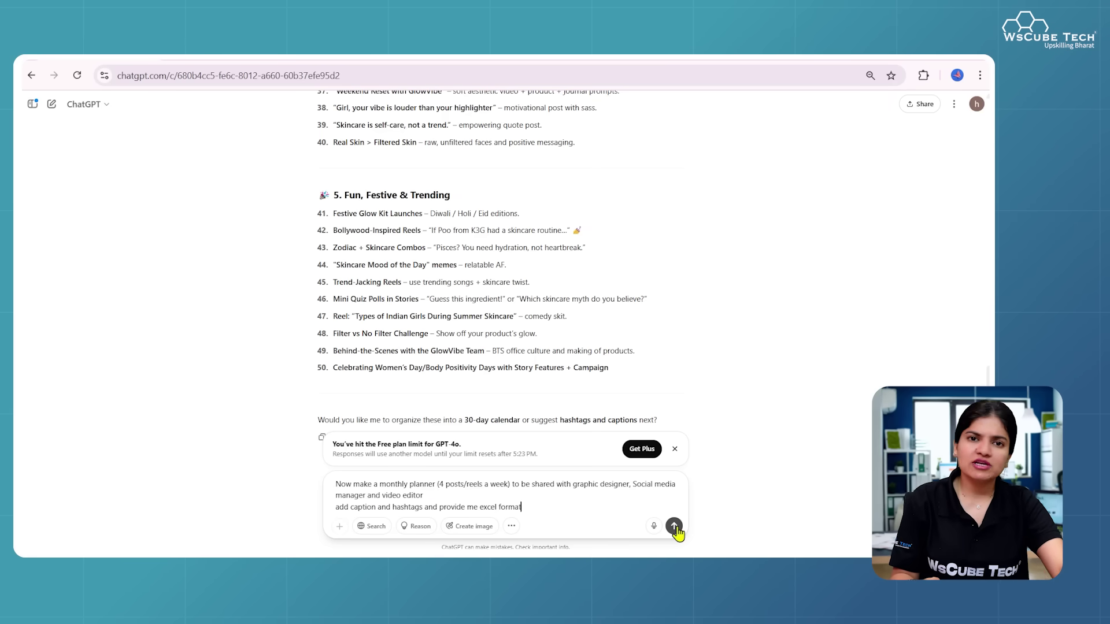
left_click(674, 526)
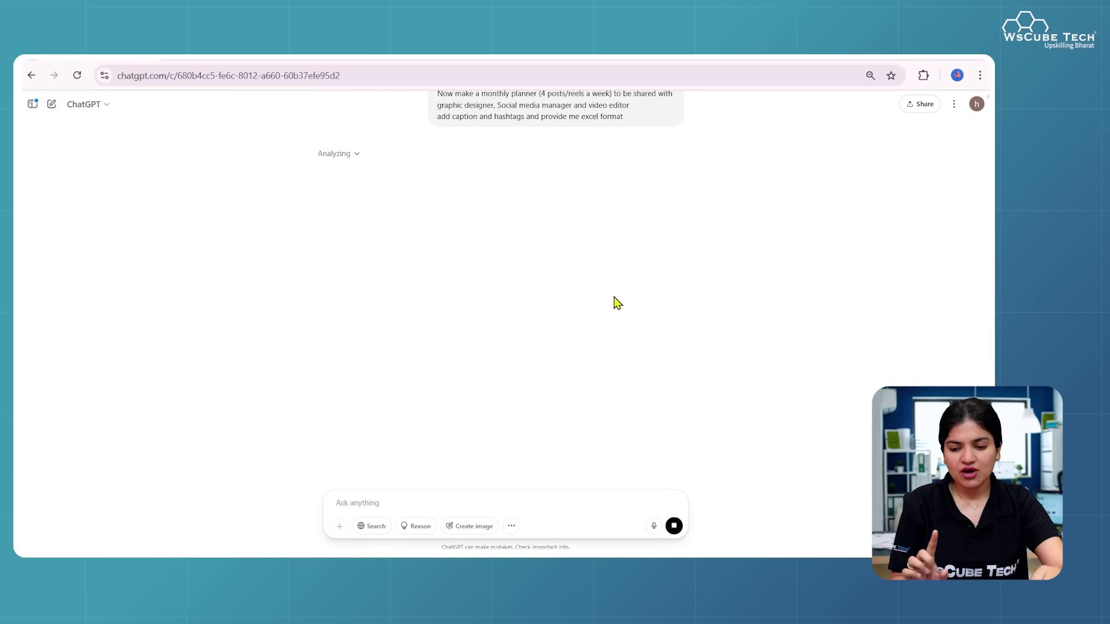
Step: Download GlowVibe_SocialMedia_Plan.xlsx, open it in Excel and slightly reduce the header row's height
left_click(397, 185)
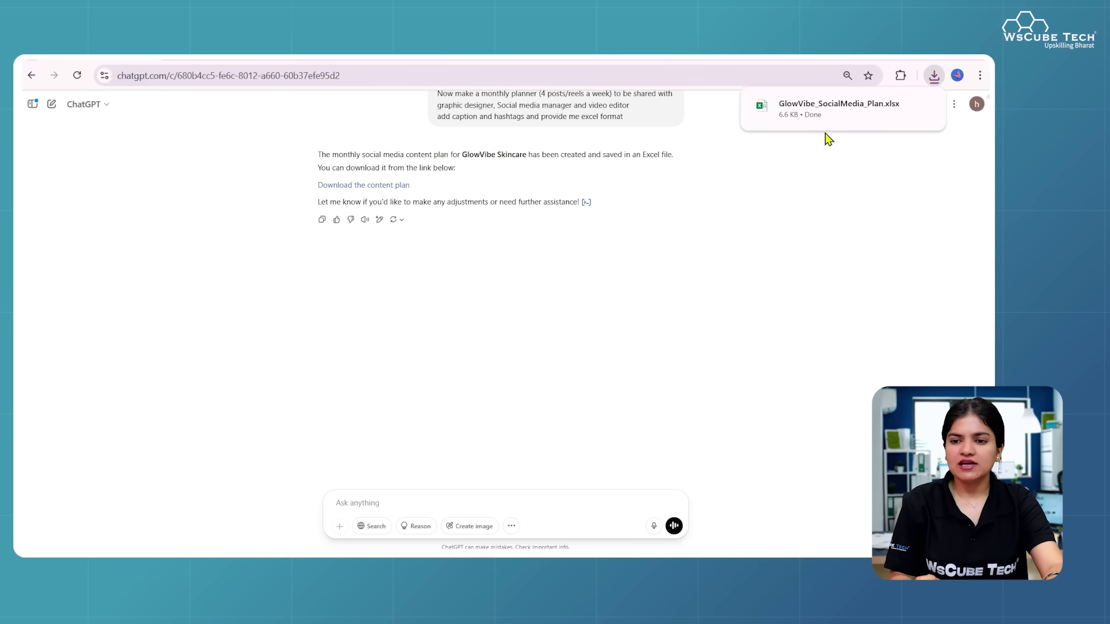
left_click(825, 109)
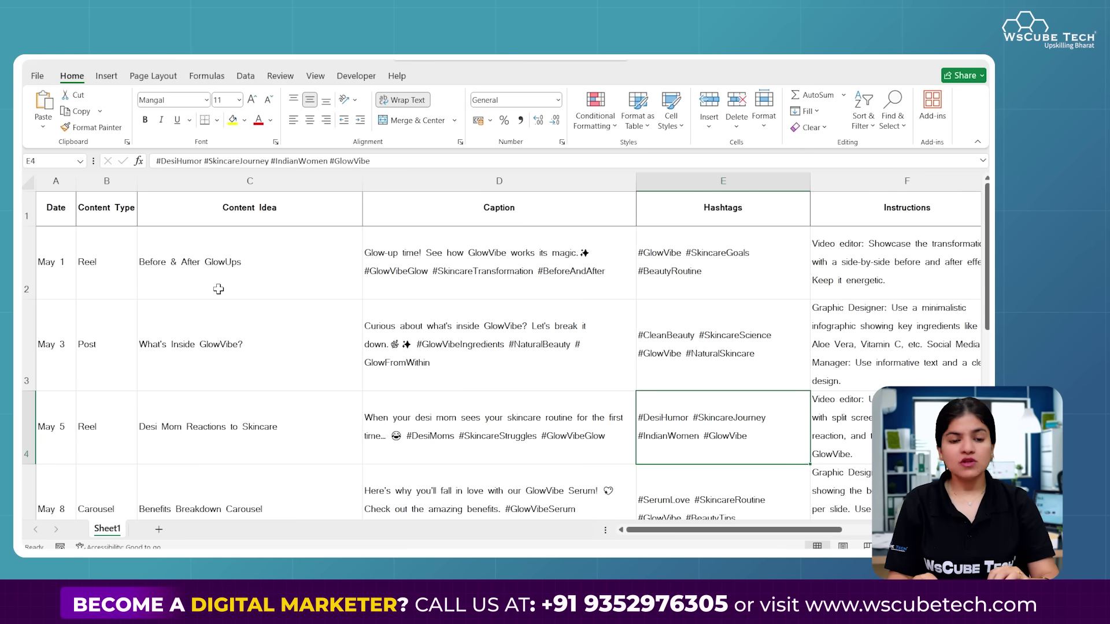
left_click_drag(29, 225, 29, 217)
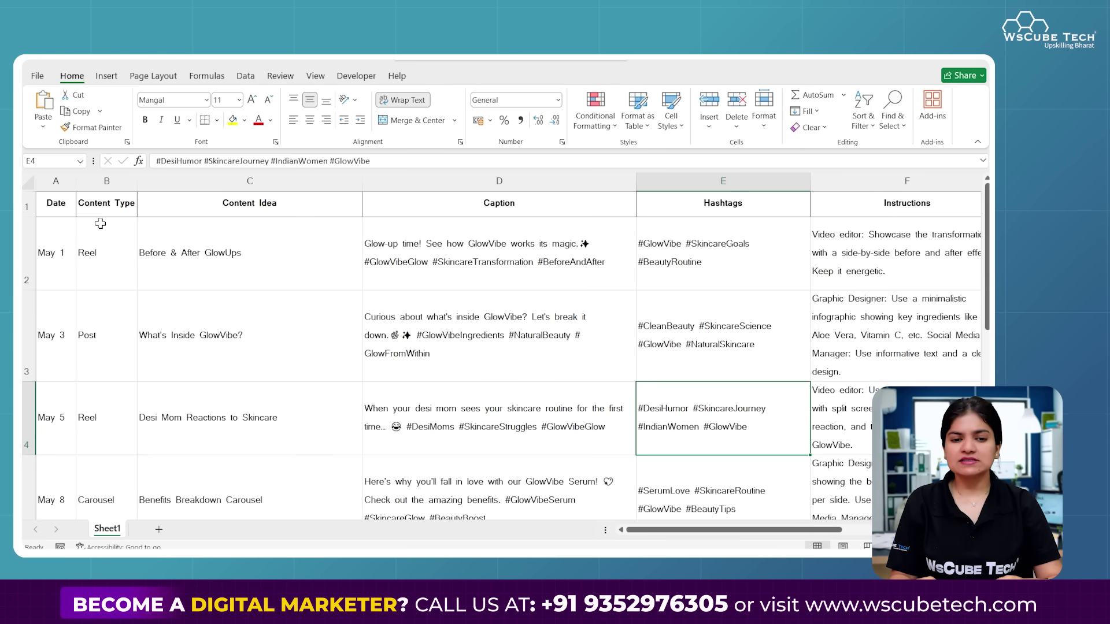
Step: Examine the planner's posting dates and content types across the whole month
left_click(240, 271)
left_click(52, 204)
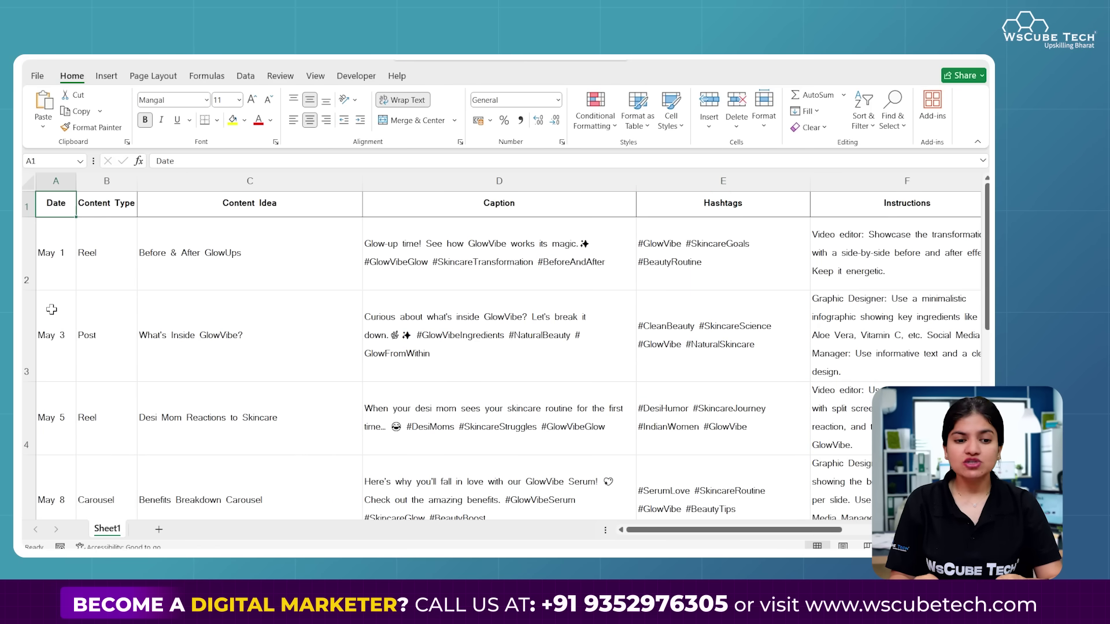
scroll(51, 311, "down", 1)
scroll(51, 310, "down", 3)
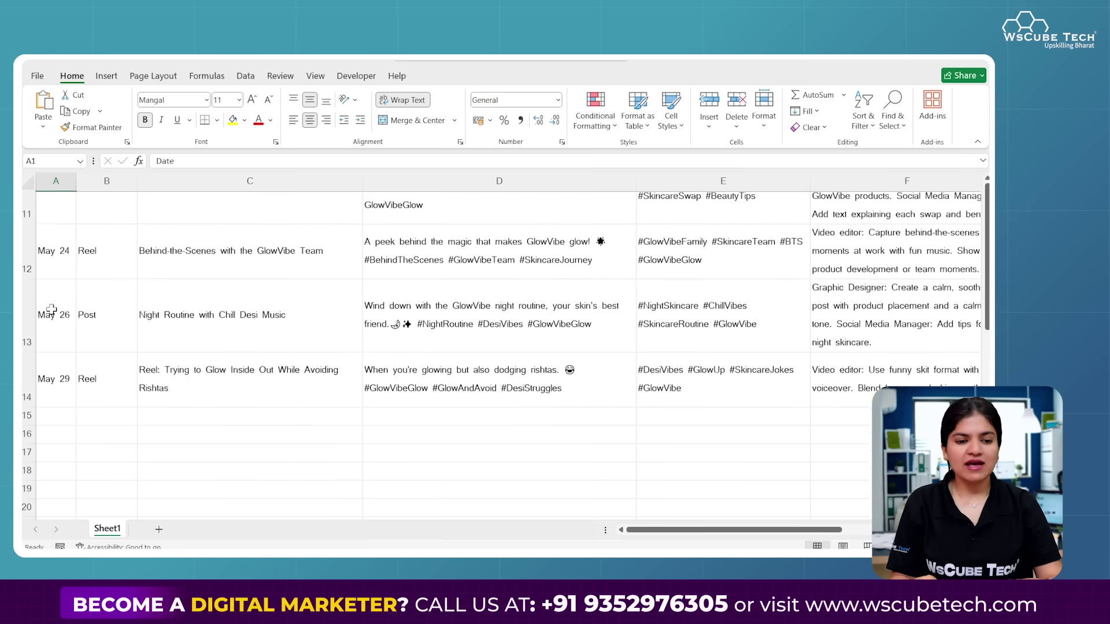
scroll(51, 309, "up", 4)
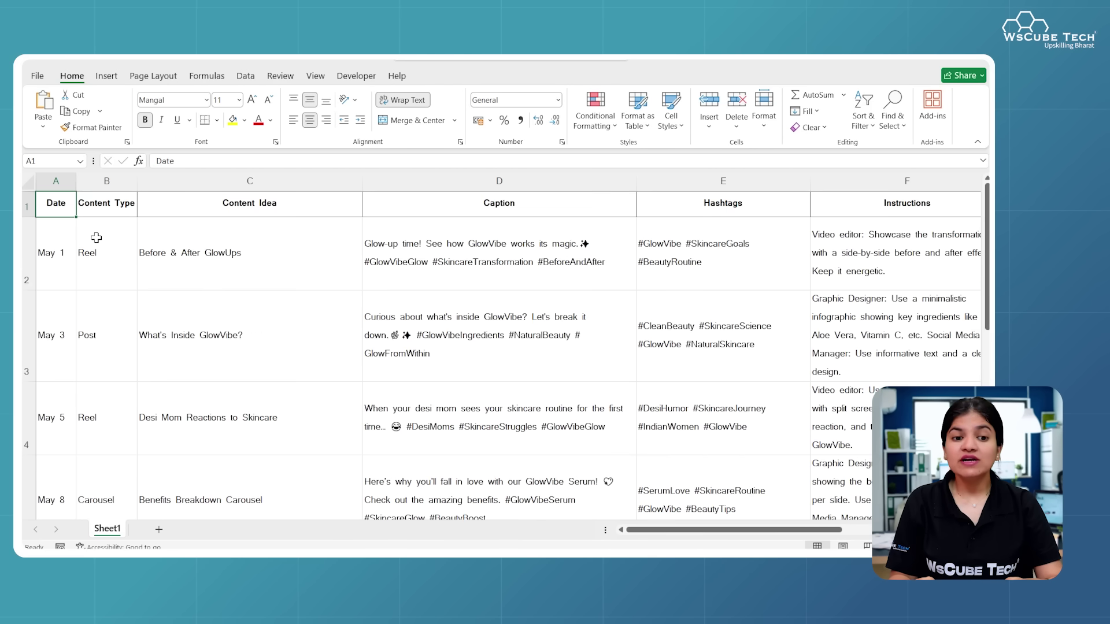
scroll(94, 300, "down", 2)
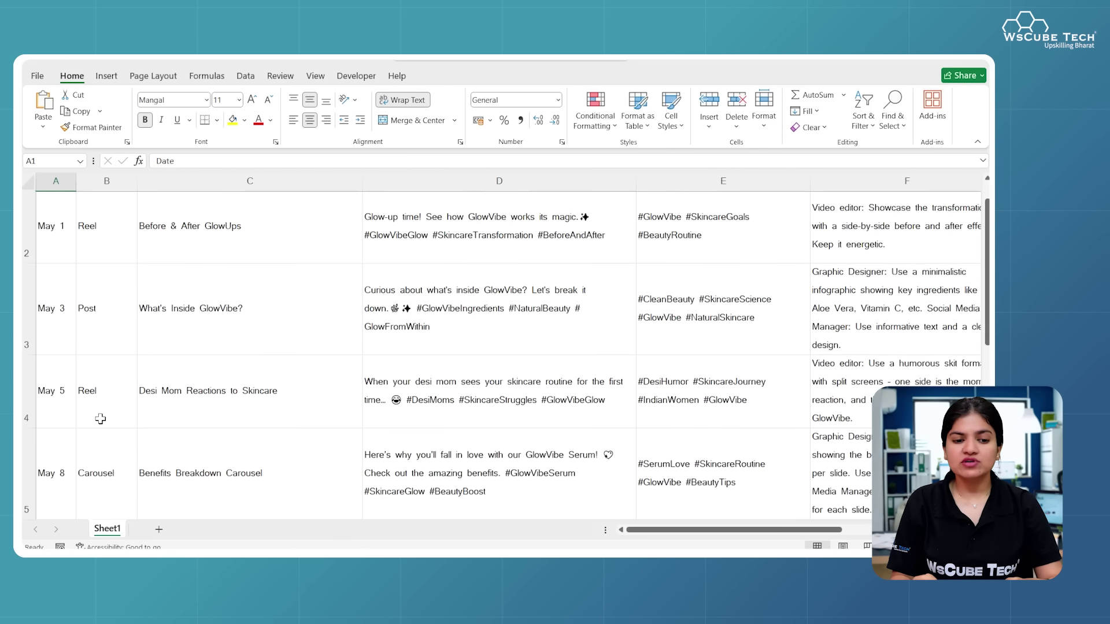
scroll(101, 418, "up", 1)
scroll(268, 426, "up", 2)
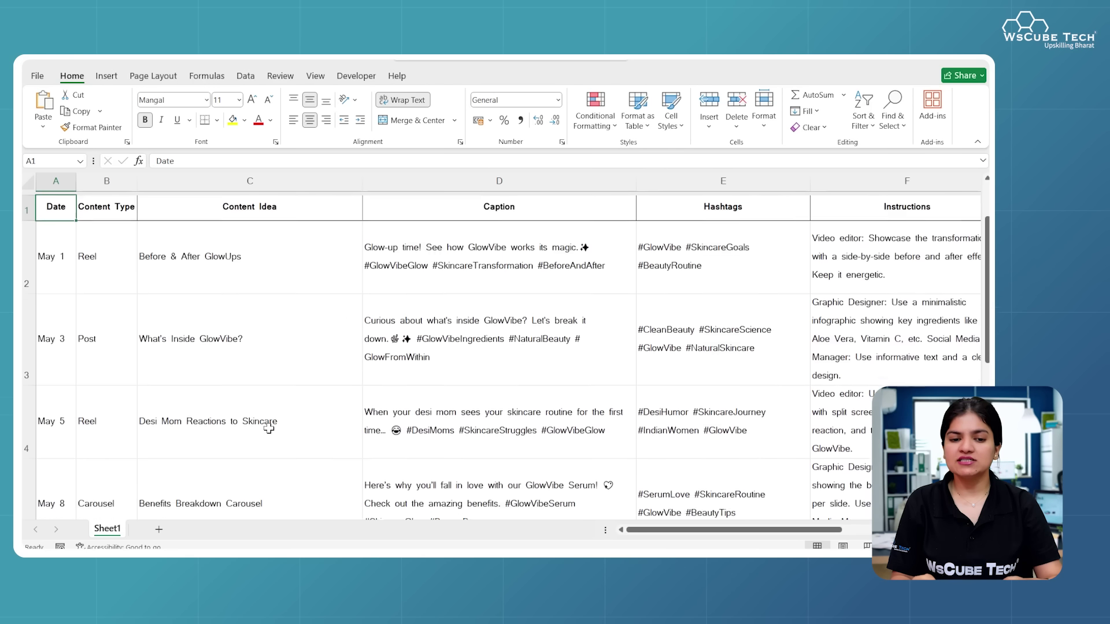
Step: Review the planner's content ideas, captions and hashtags, and the video editor's instructions for the first reel
left_click(244, 245)
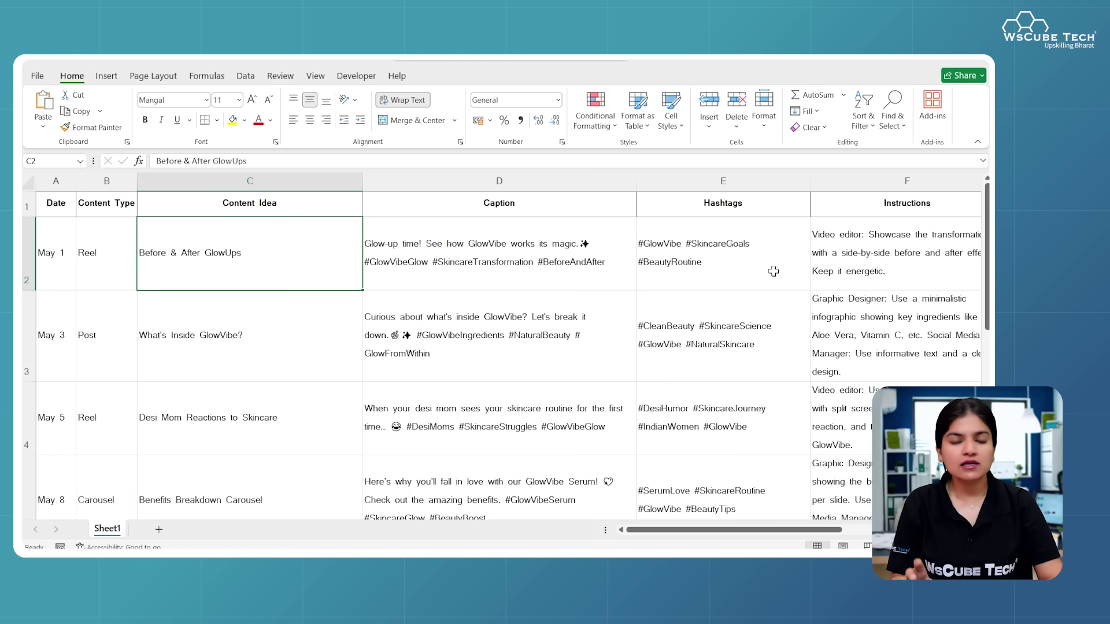
scroll(638, 262, "right", 2)
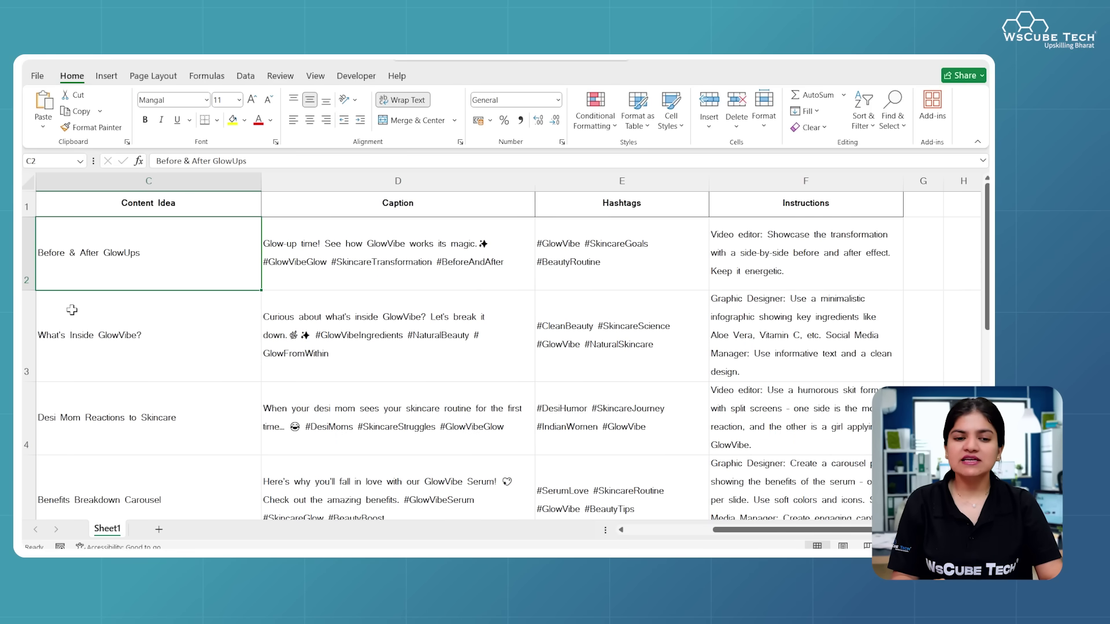
scroll(75, 312, "left", 2)
scroll(723, 260, "right", 2)
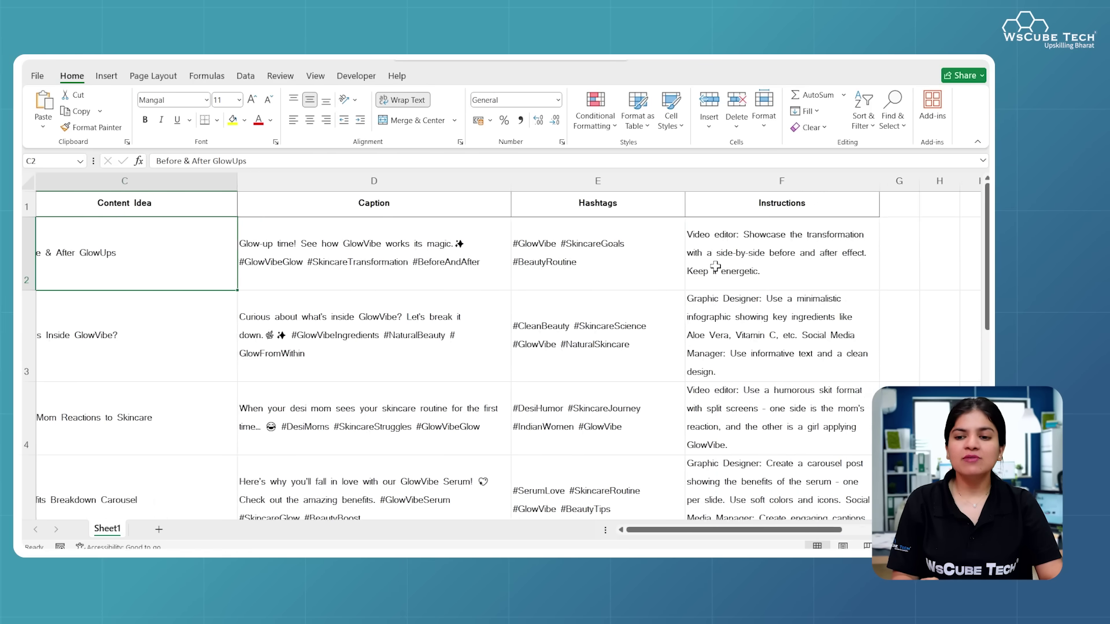
left_click(770, 256)
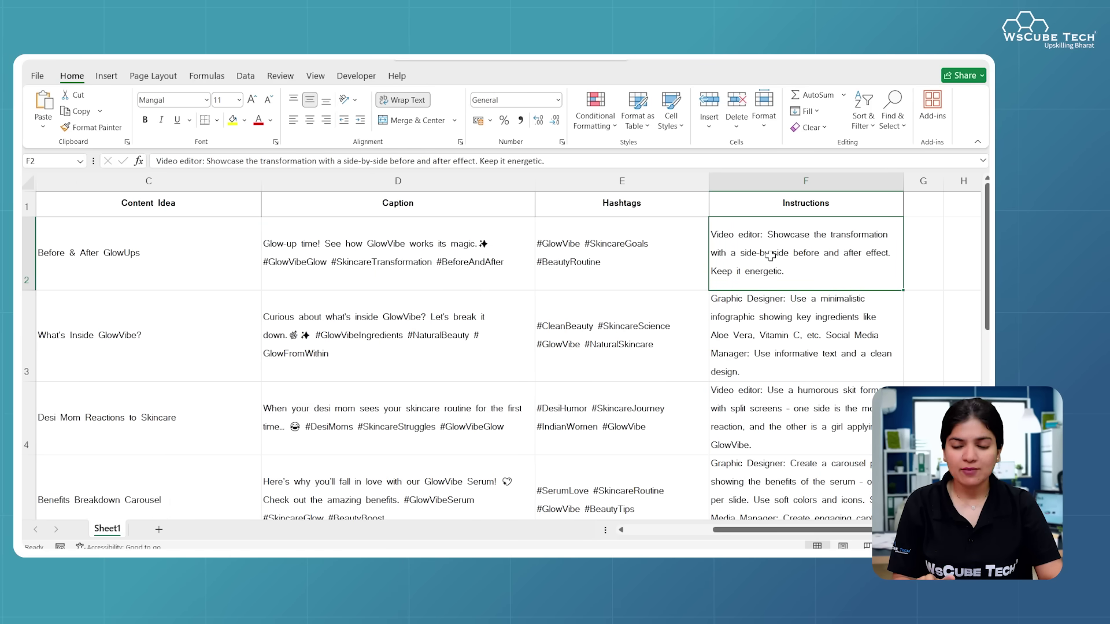
Step: Examine the graphic designer's and social media manager's instructions, then the content ideas planned for May 1, May 3 and May 5
left_click(777, 354)
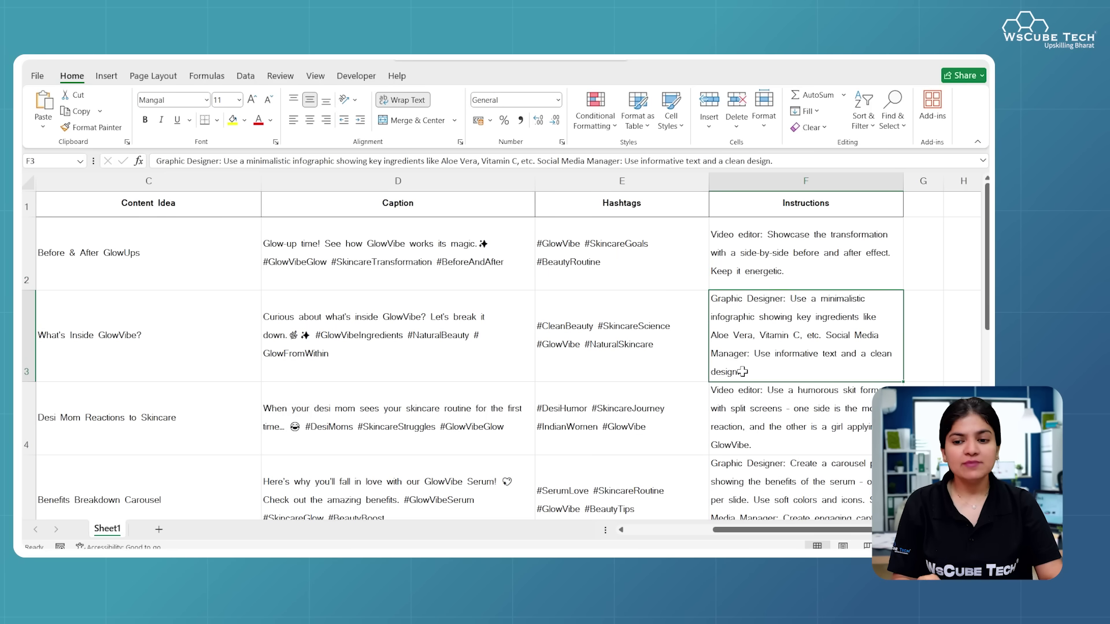
scroll(737, 382, "down", 2)
scroll(736, 384, "down", 1)
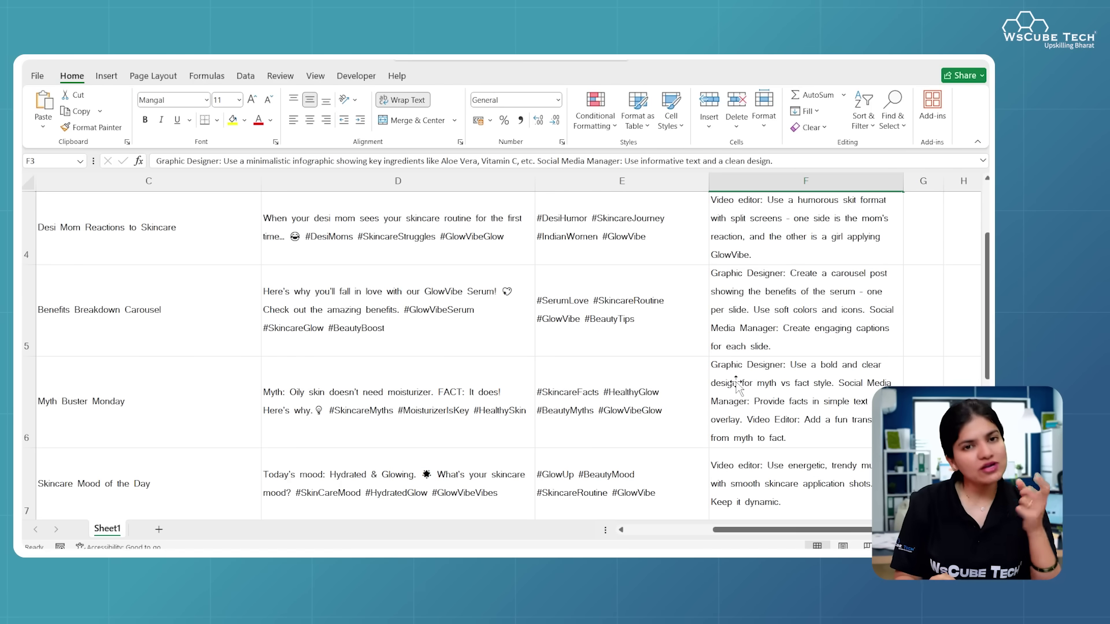
scroll(736, 383, "left", 3)
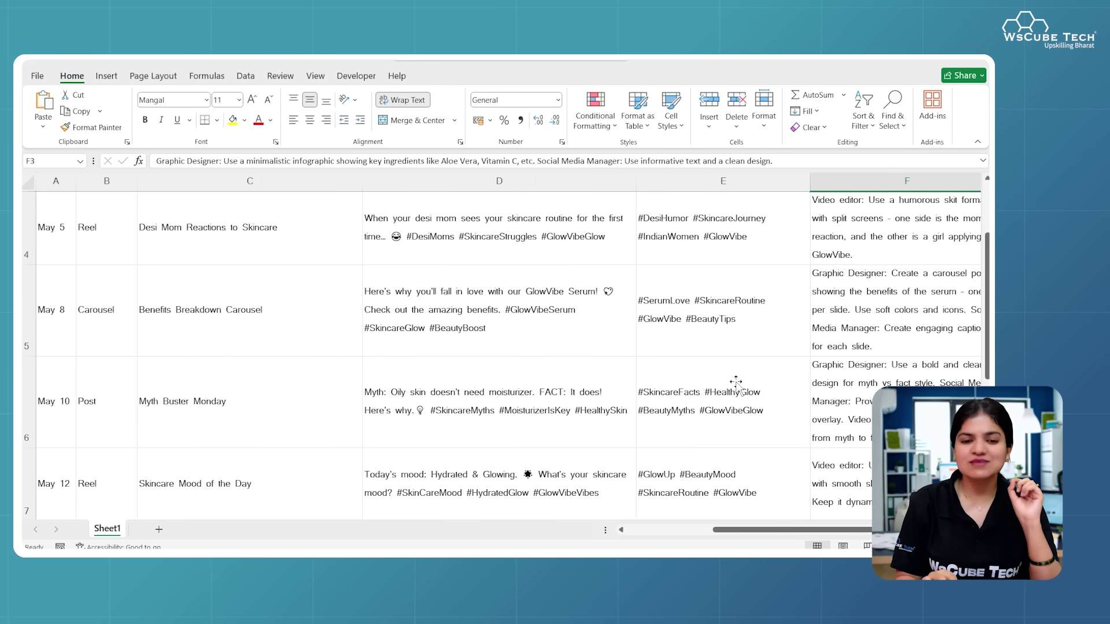
scroll(735, 384, "up", 3)
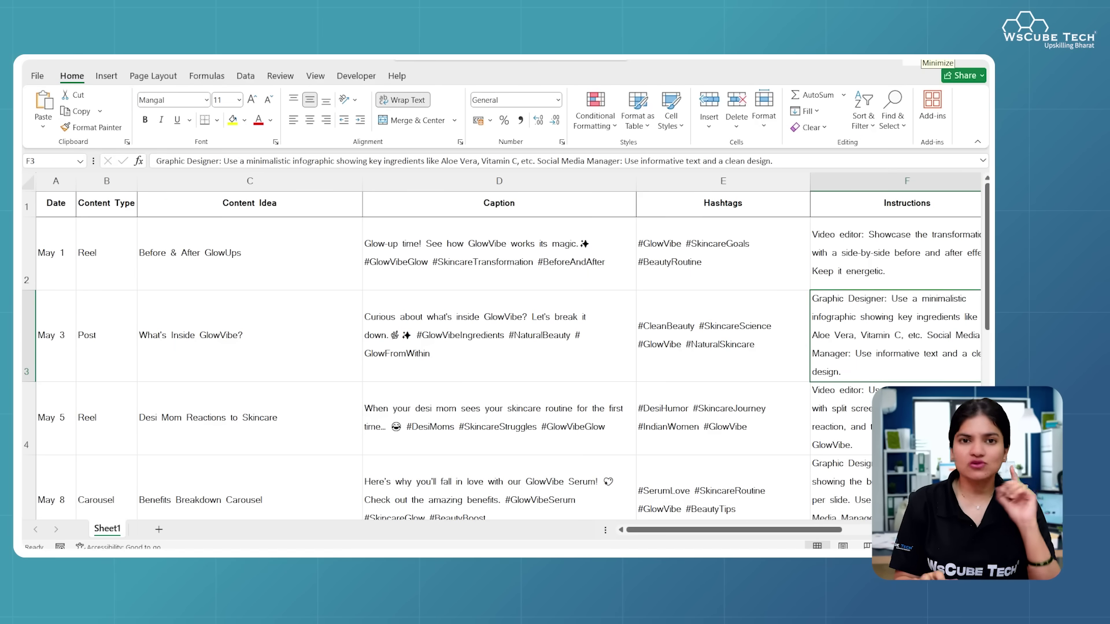
left_click(308, 261)
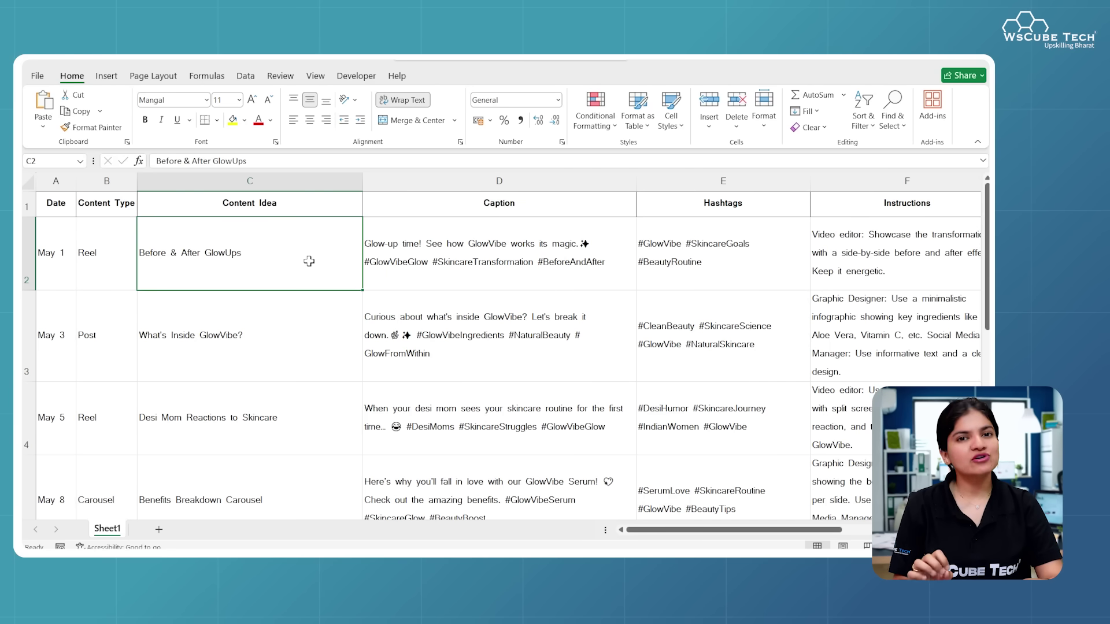
left_click(243, 332)
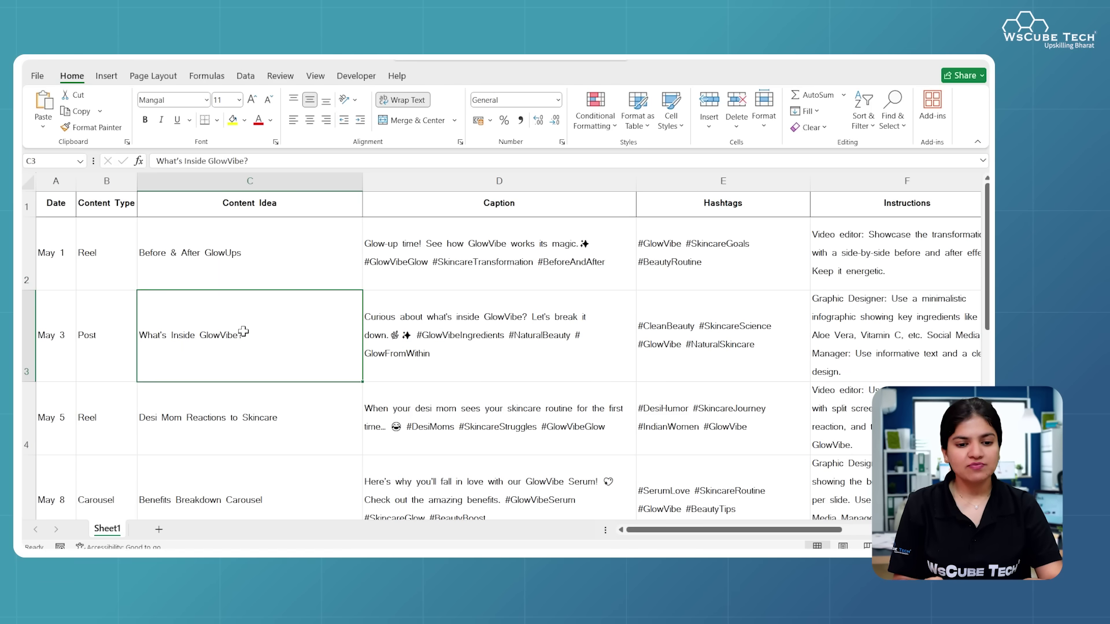
left_click(219, 443)
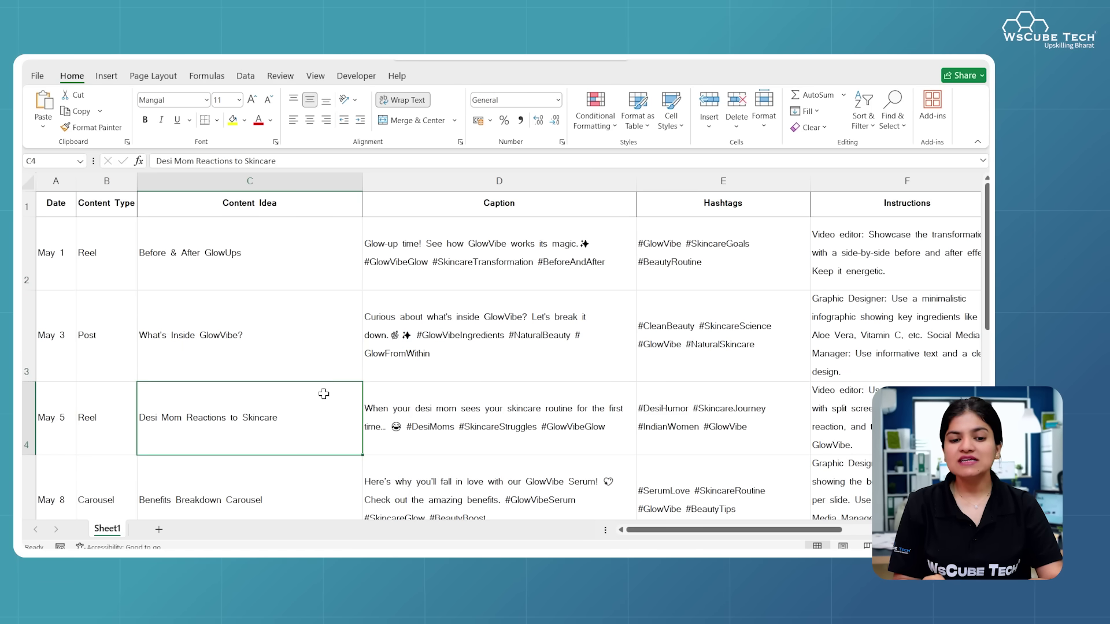
scroll(322, 391, "down", 1)
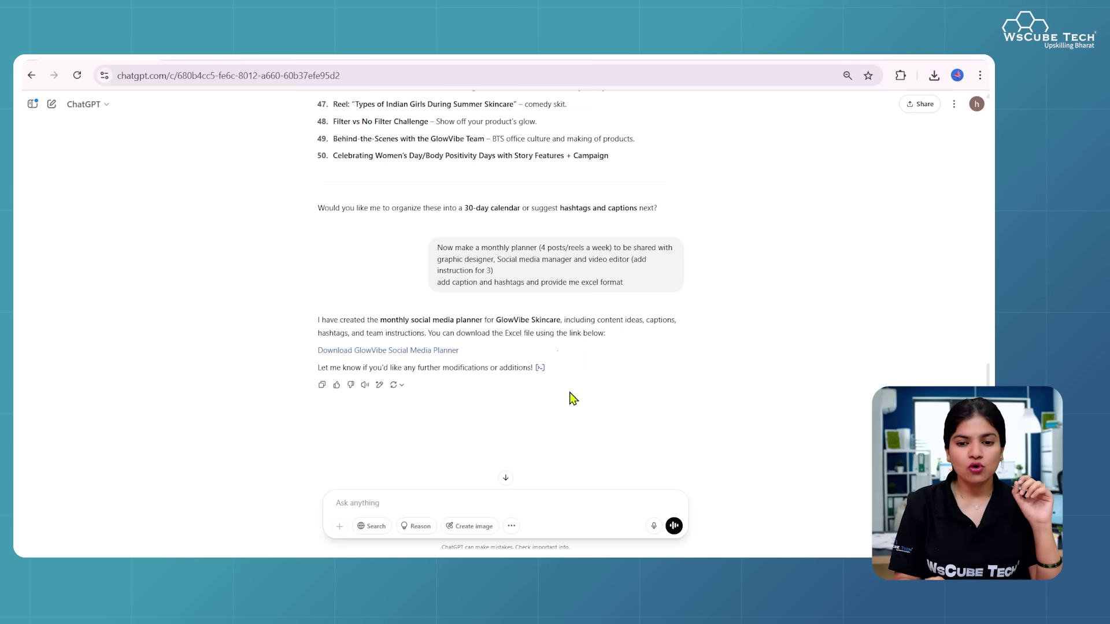
Step: Edit the planner request in ChatGPT, adding a note that no model is available, so choose only topics the graphic designer or video editor can create without hassle
scroll(551, 330, "up", 2)
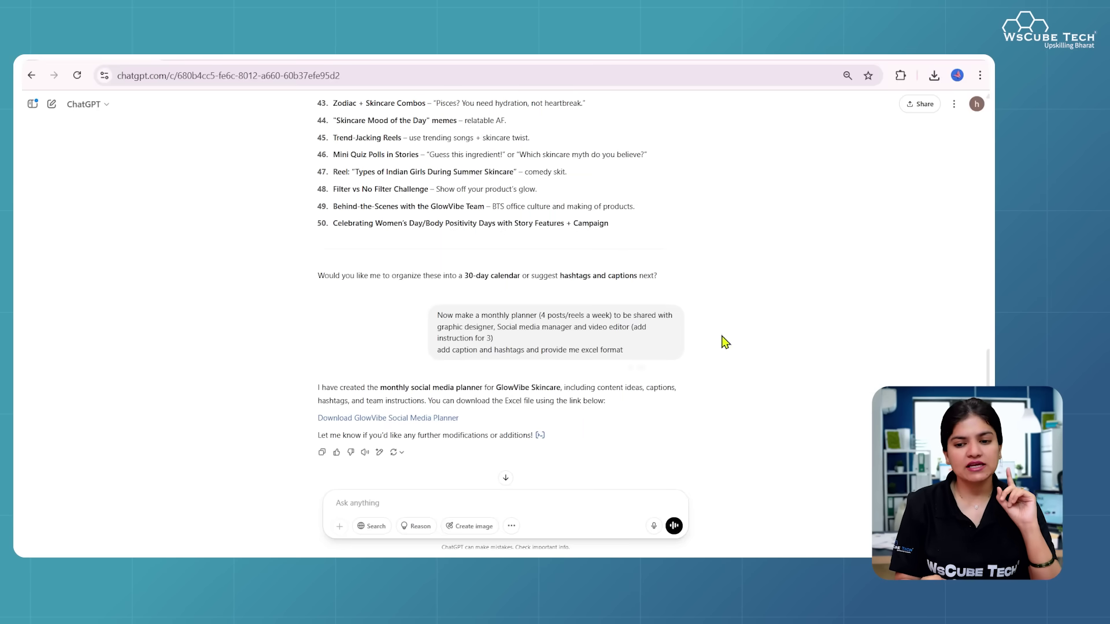
left_click(638, 368)
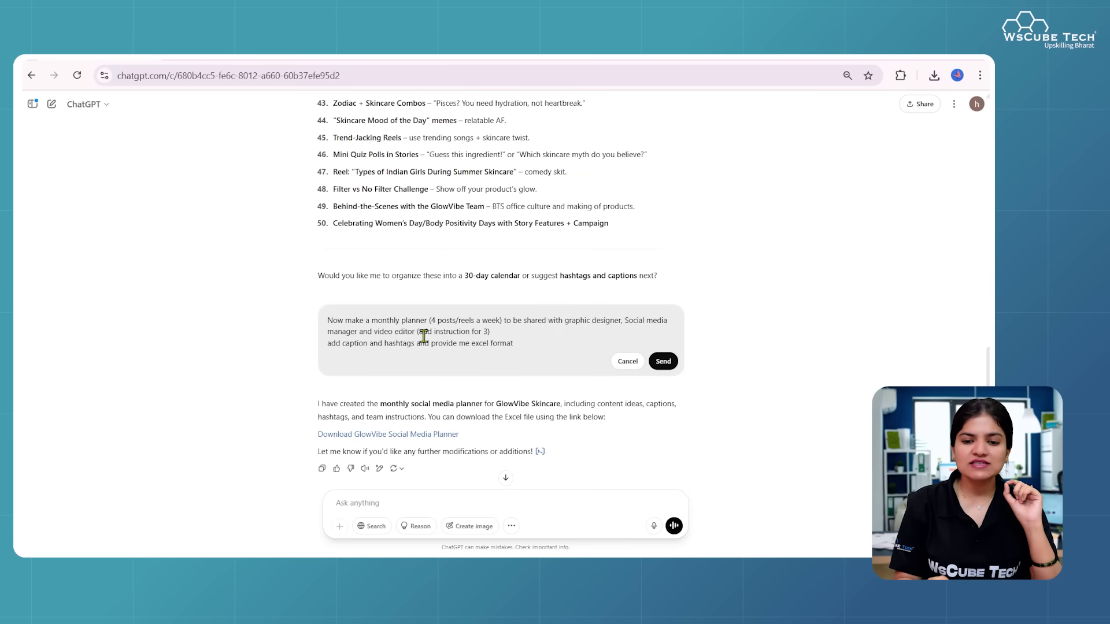
key("shift+Return")
key("shift+Return")
type("No")
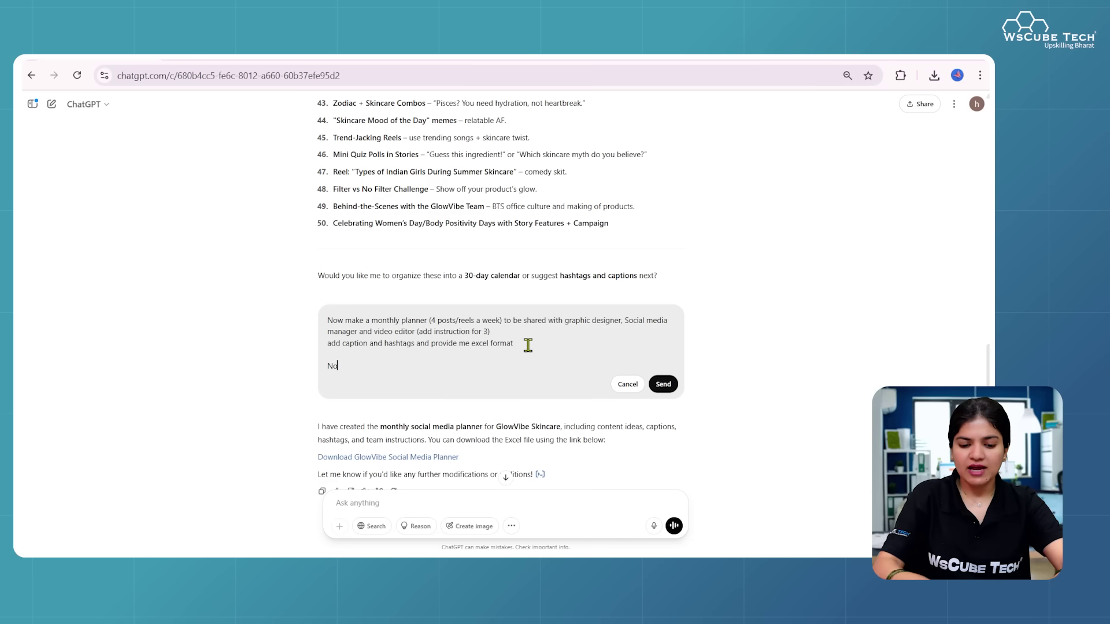
type("te: I don't have an")
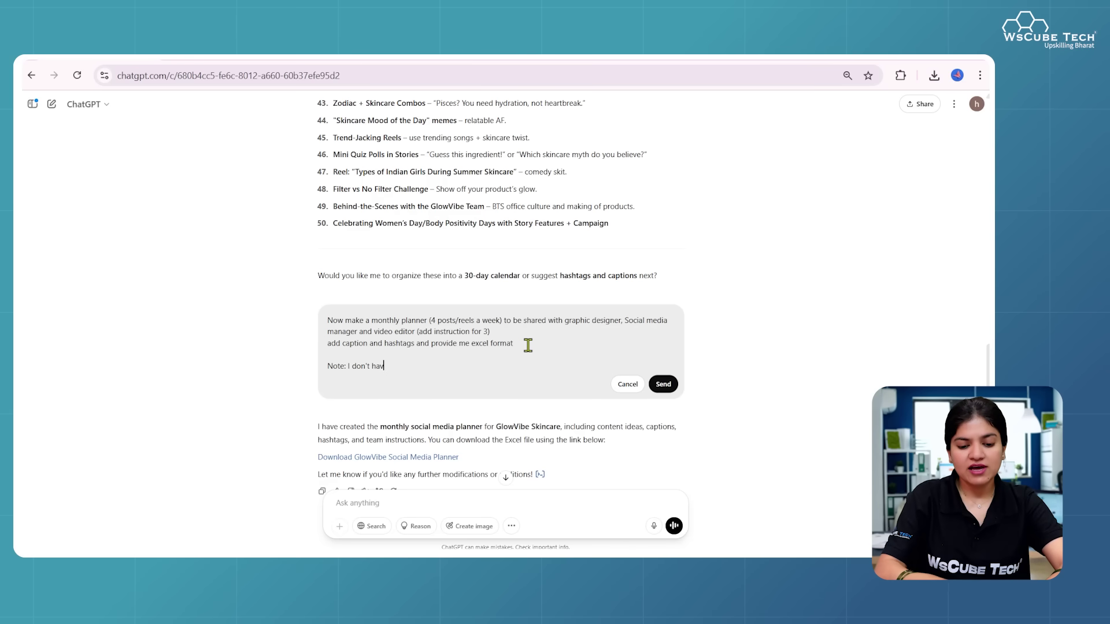
type("y model to create")
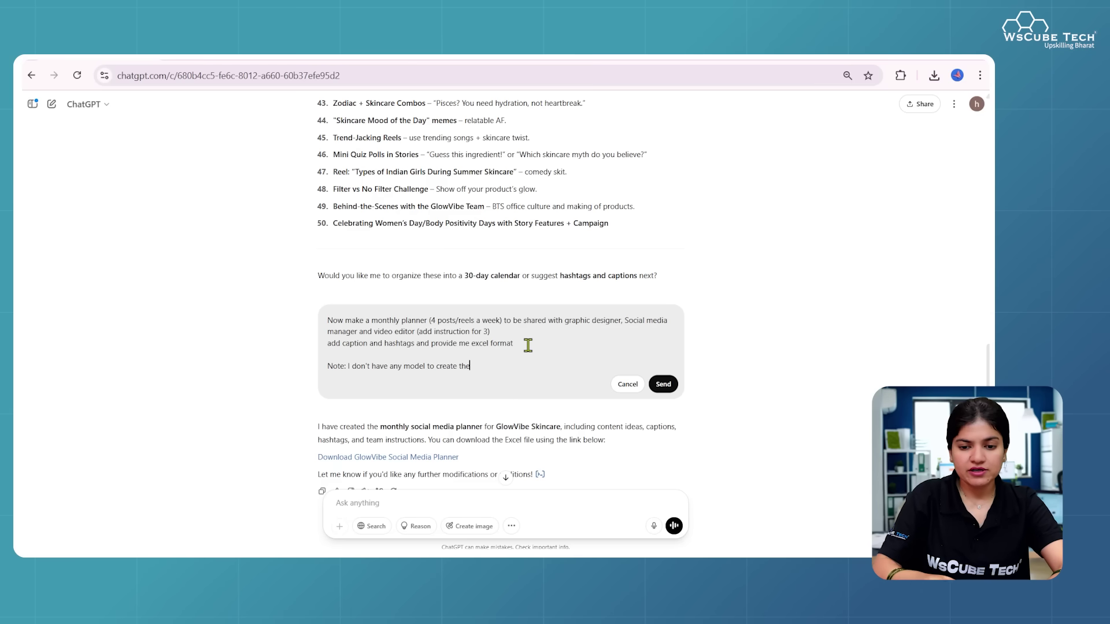
type("the content, I cannot create myself as well.")
key("shift+Return")
type("so choose only those topics, that can be created by graphic designer or video editor without any hussle")
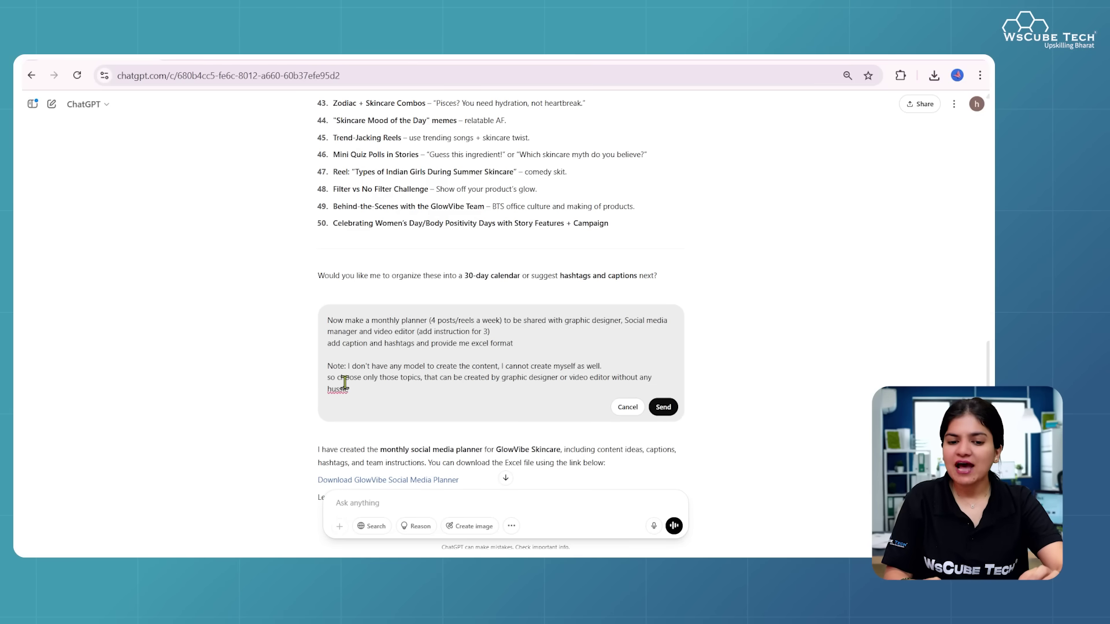
Step: Replace the misspelled last word of the note with the suggestion "Hussle" and resend the edited request
right_click(334, 391)
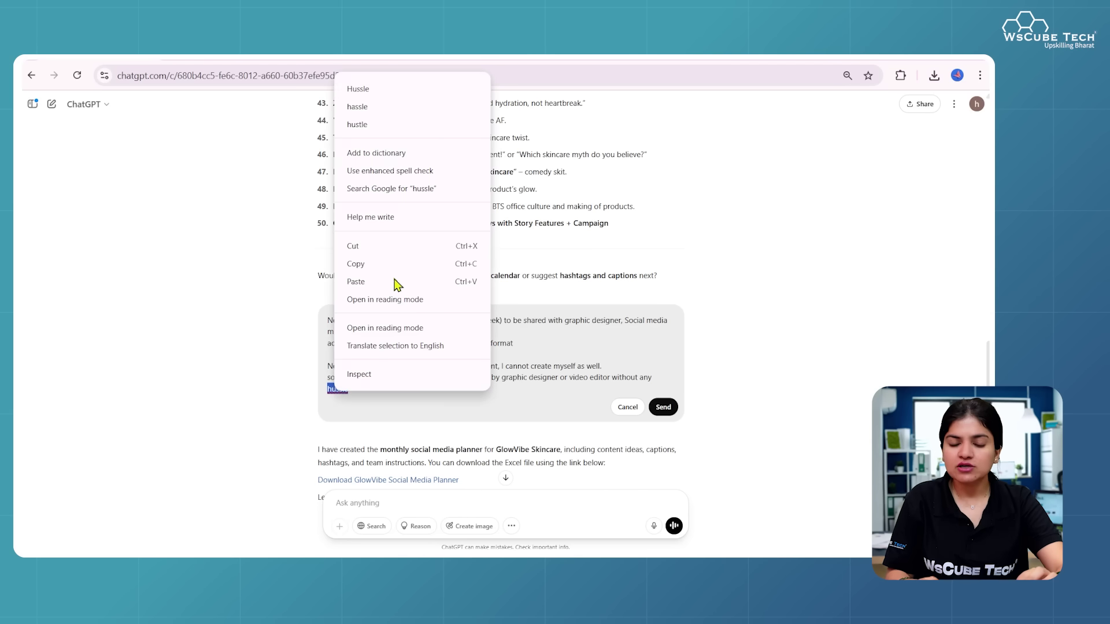
left_click(404, 87)
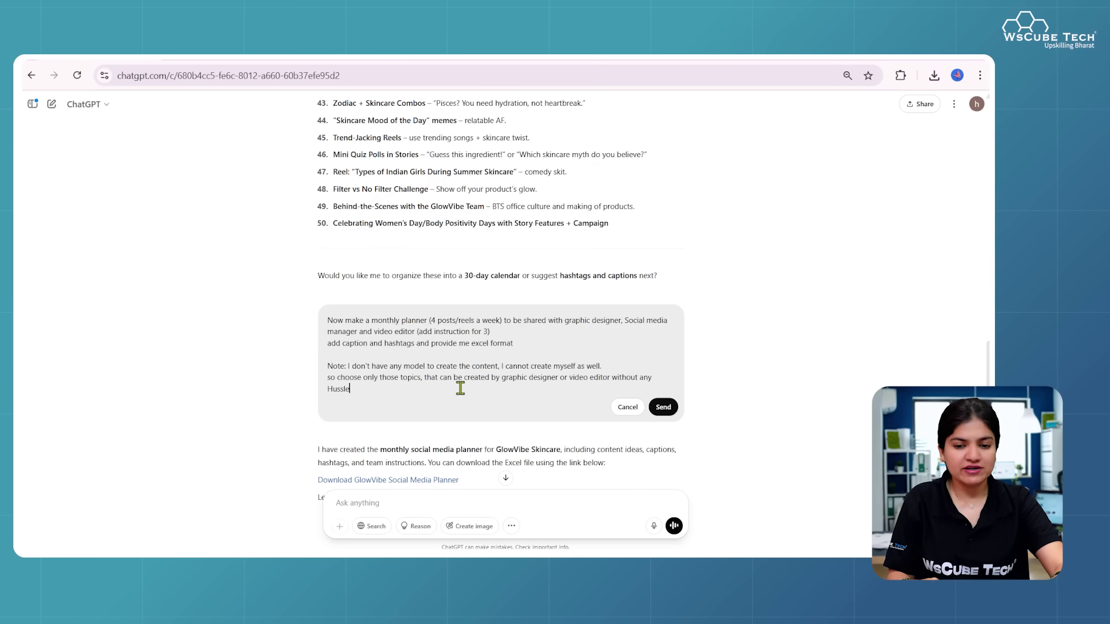
left_click(663, 407)
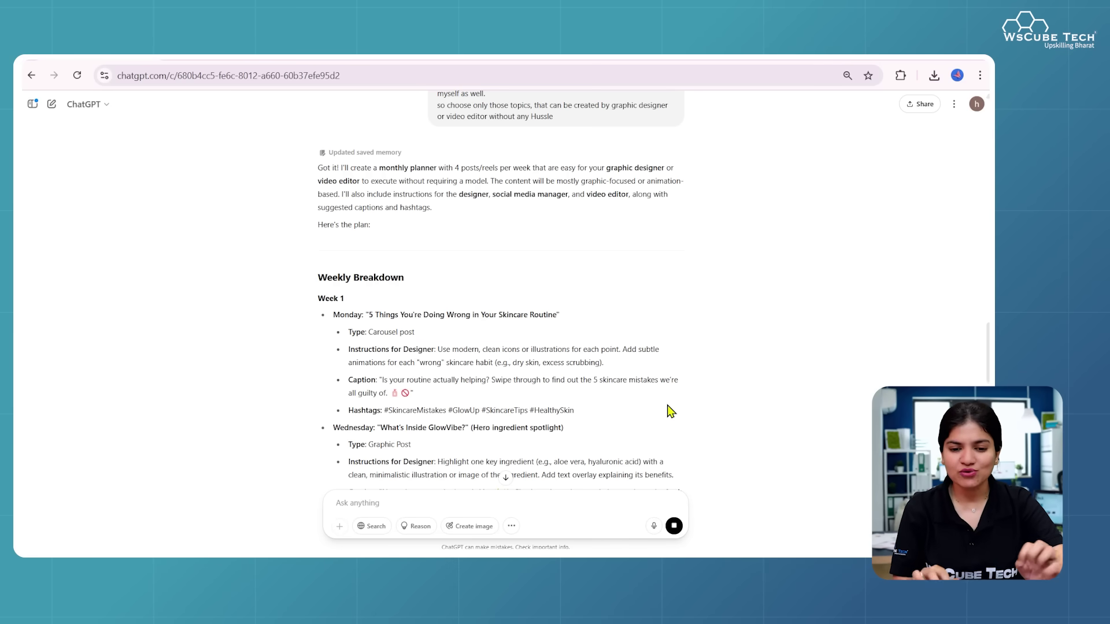
Step: Read through the revised weekly breakdown from Week 1 to Week 4 as far as the Excel Sheet section
scroll(670, 411, "down", 4)
scroll(441, 441, "down", 8)
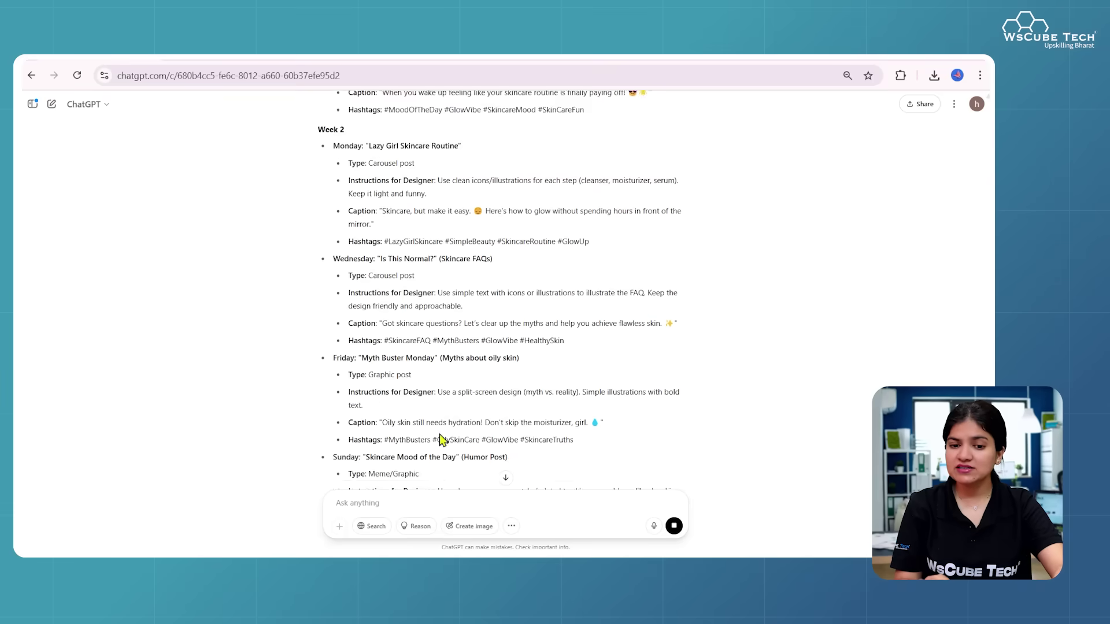
scroll(441, 441, "down", 3)
scroll(441, 421, "down", 5)
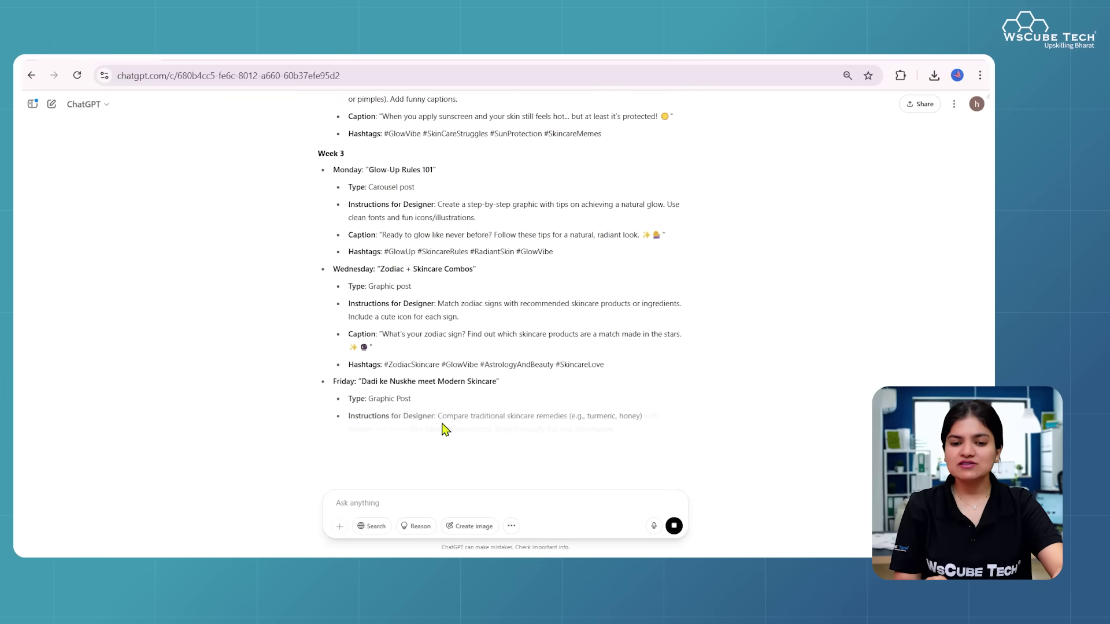
scroll(444, 429, "down", 1)
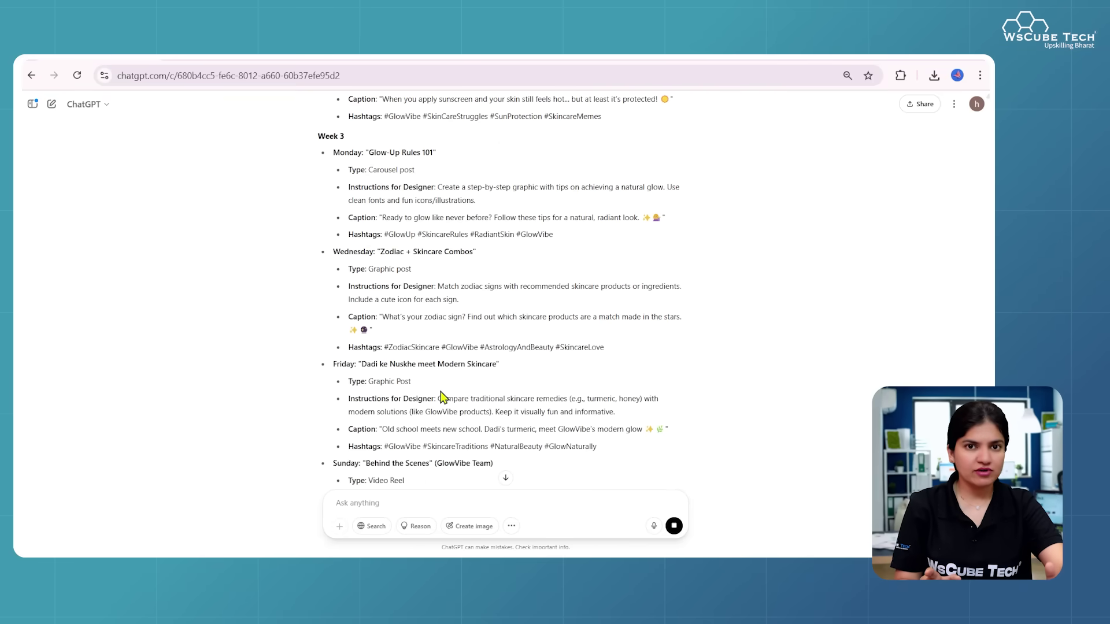
scroll(441, 391, "down", 3)
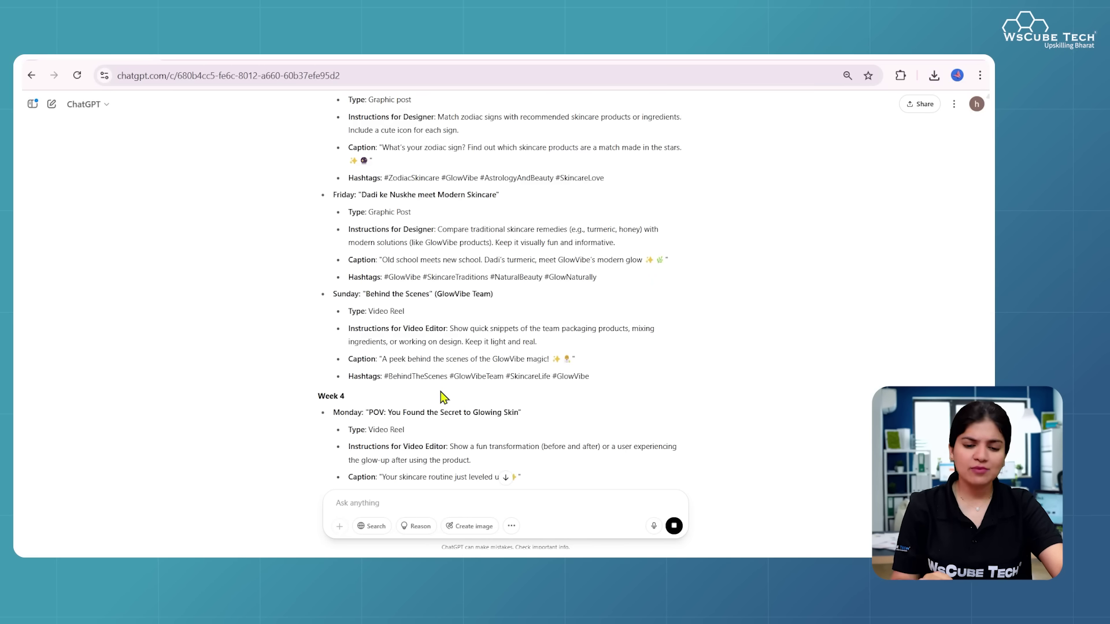
scroll(440, 390, "down", 5)
scroll(461, 429, "down", 3)
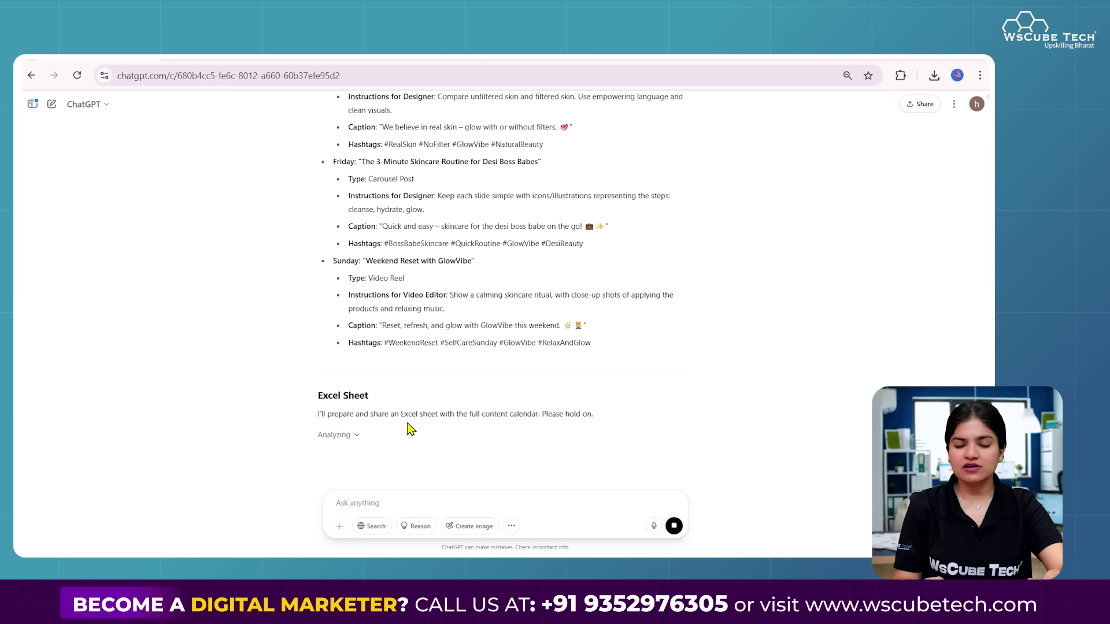
Step: Recheck the Week 4 content and download the revised GlowVibe Social Media Planner
scroll(396, 270, "up", 1)
scroll(416, 268, "up", 2)
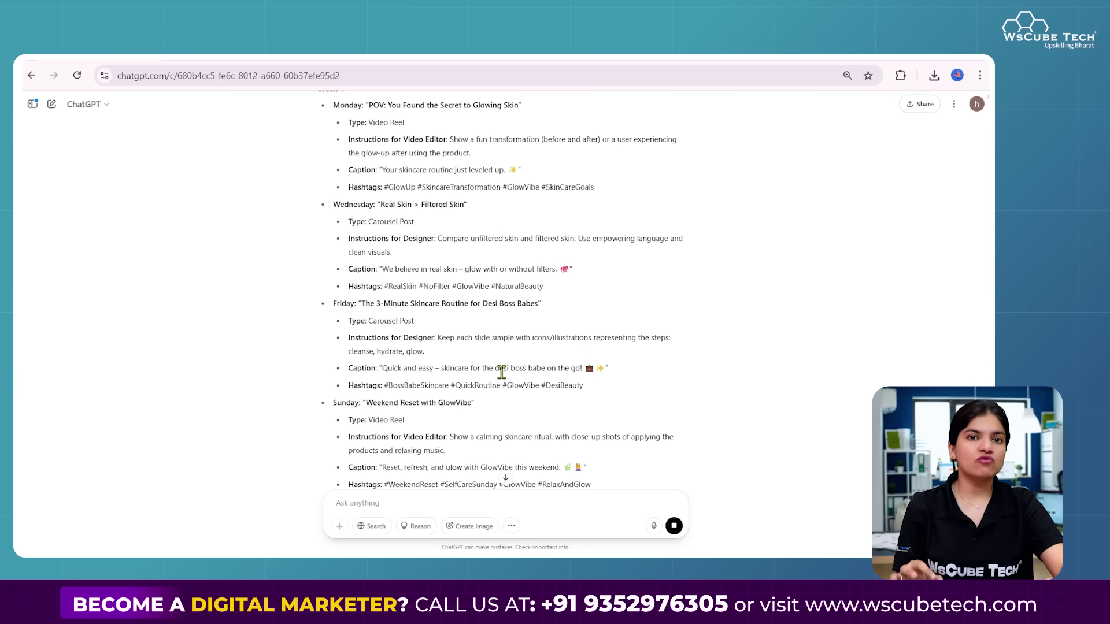
scroll(501, 372, "up", 1)
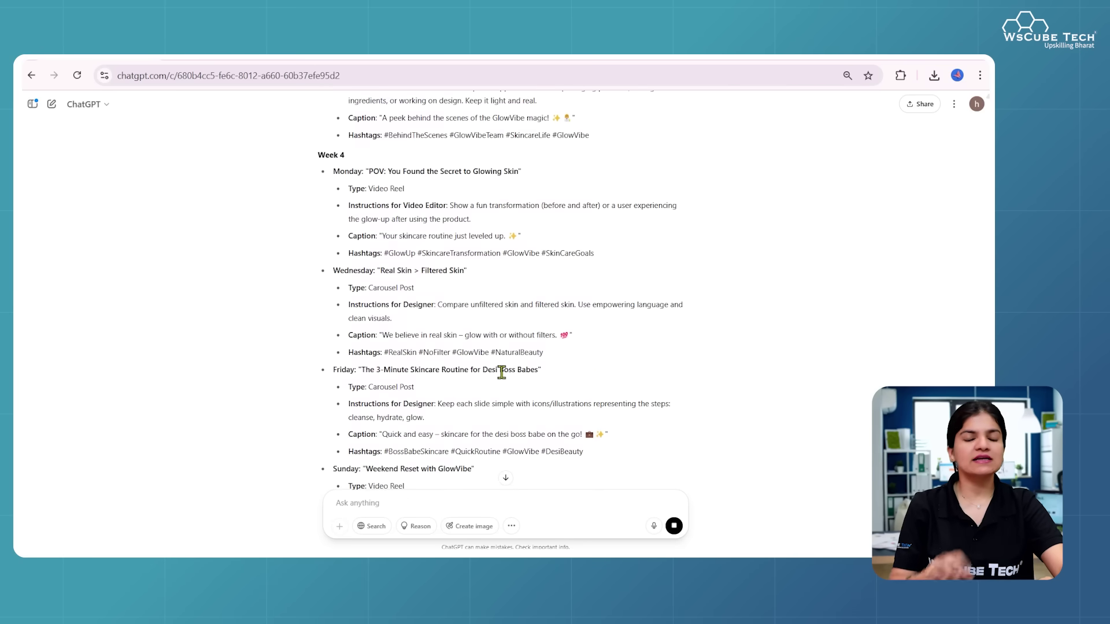
scroll(502, 312, "down", 3)
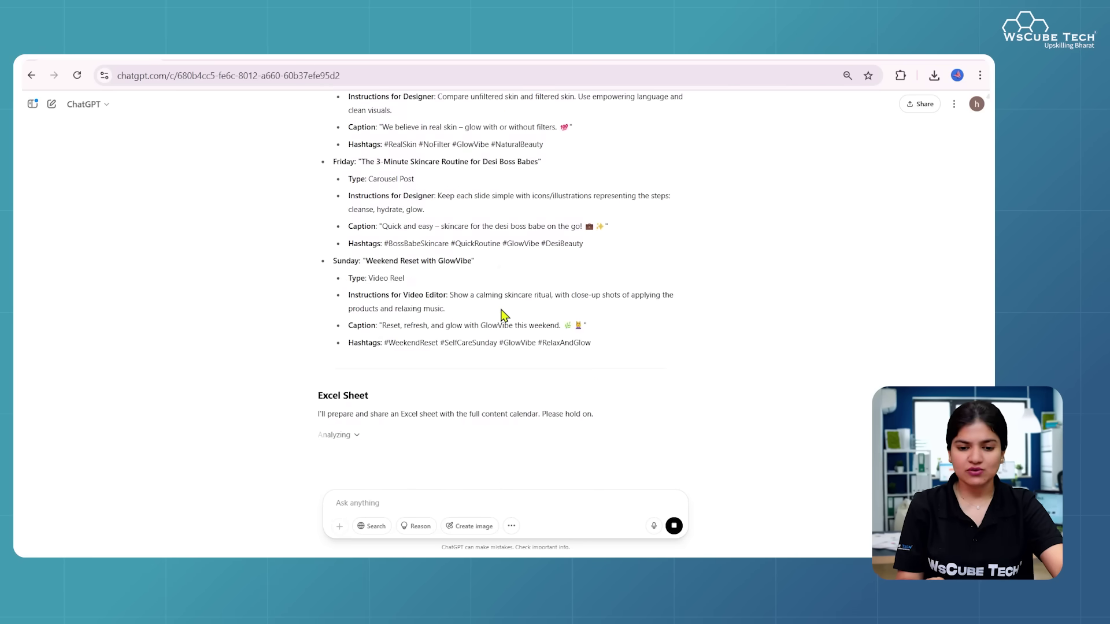
left_click(397, 438)
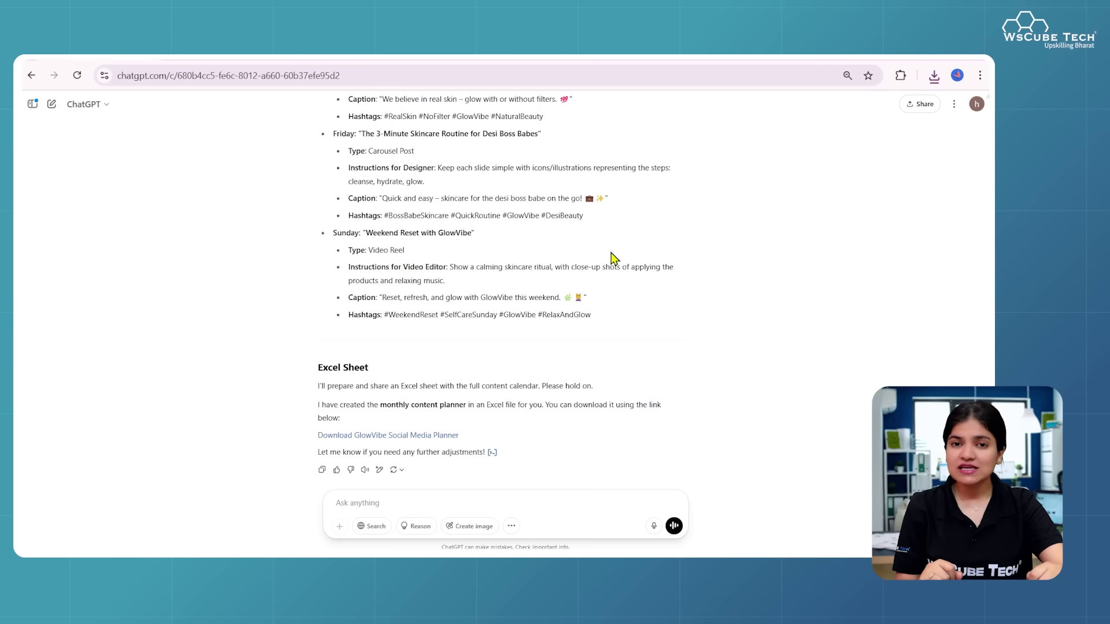
Step: Copy the Week 1 Monday title "5 Things You're Doing Wrong in Your Skincare Routine" into a new message
scroll(614, 259, "up", 20)
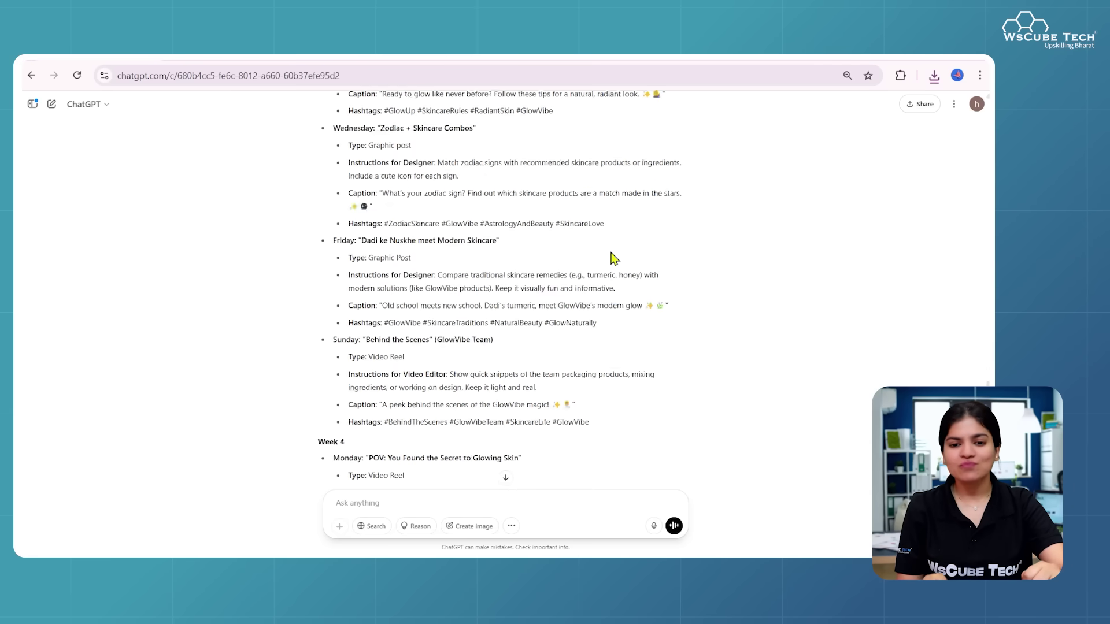
scroll(604, 258, "up", 5)
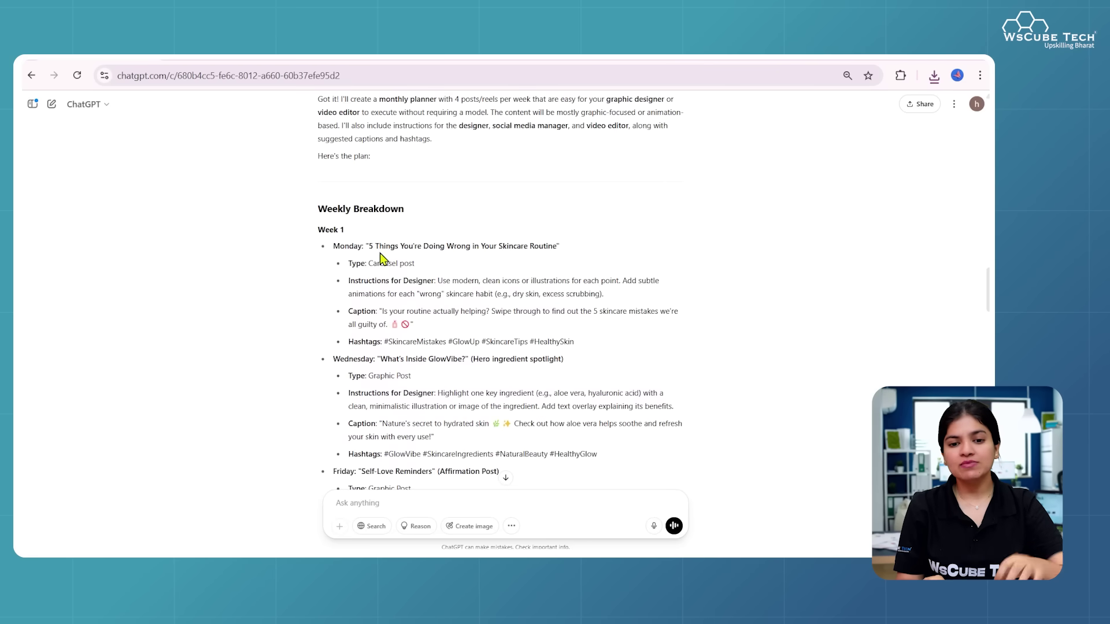
left_click_drag(369, 246, 556, 249)
key("ctrl+c")
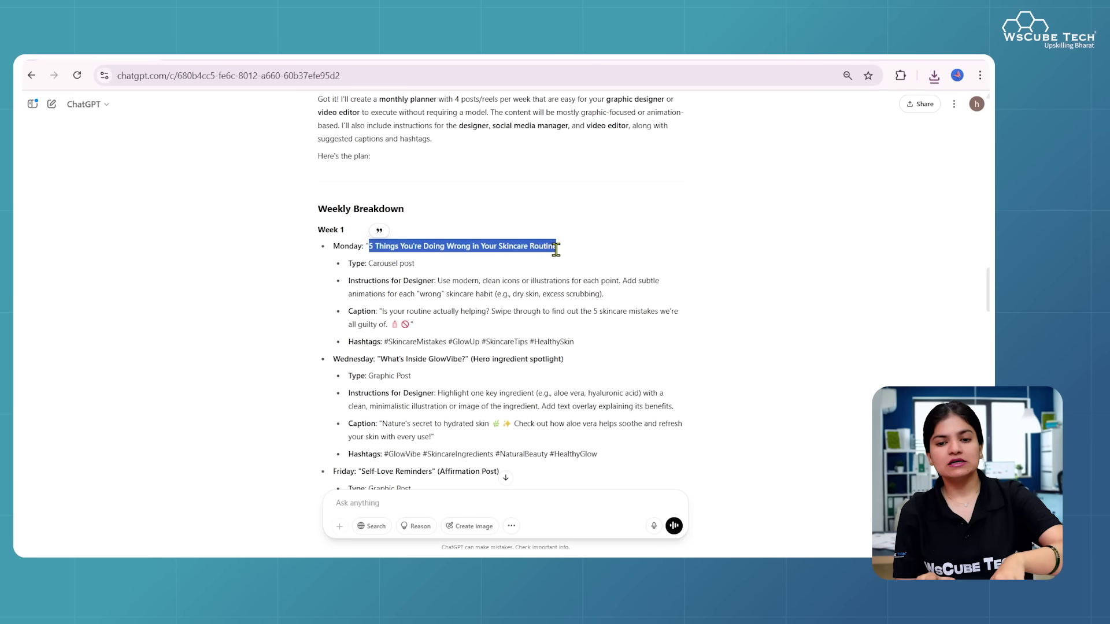
left_click(388, 509)
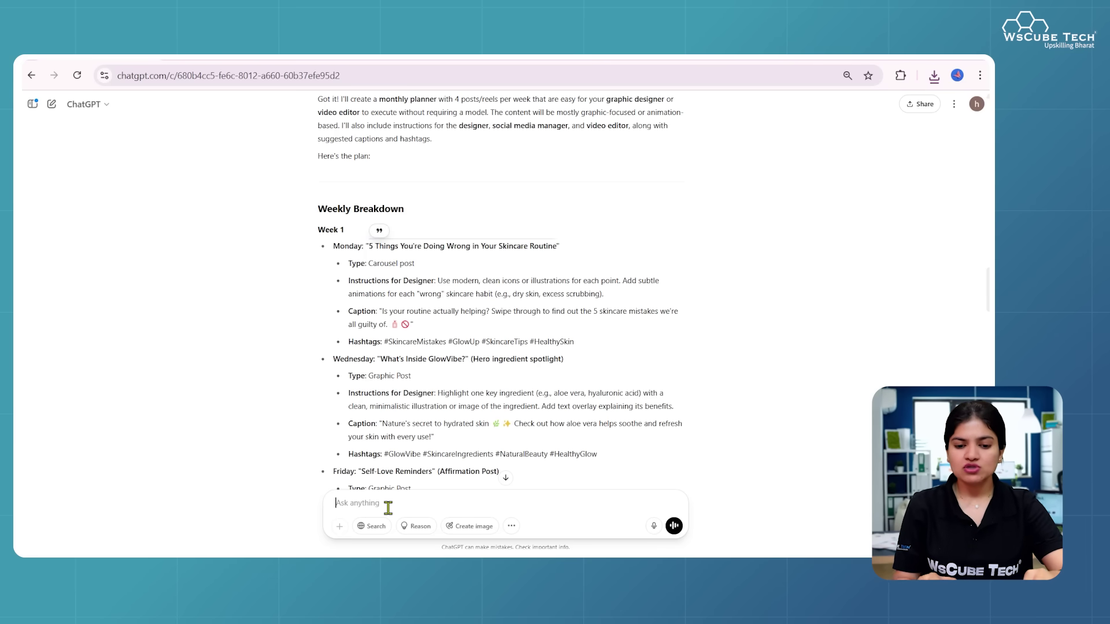
key("ctrl+v")
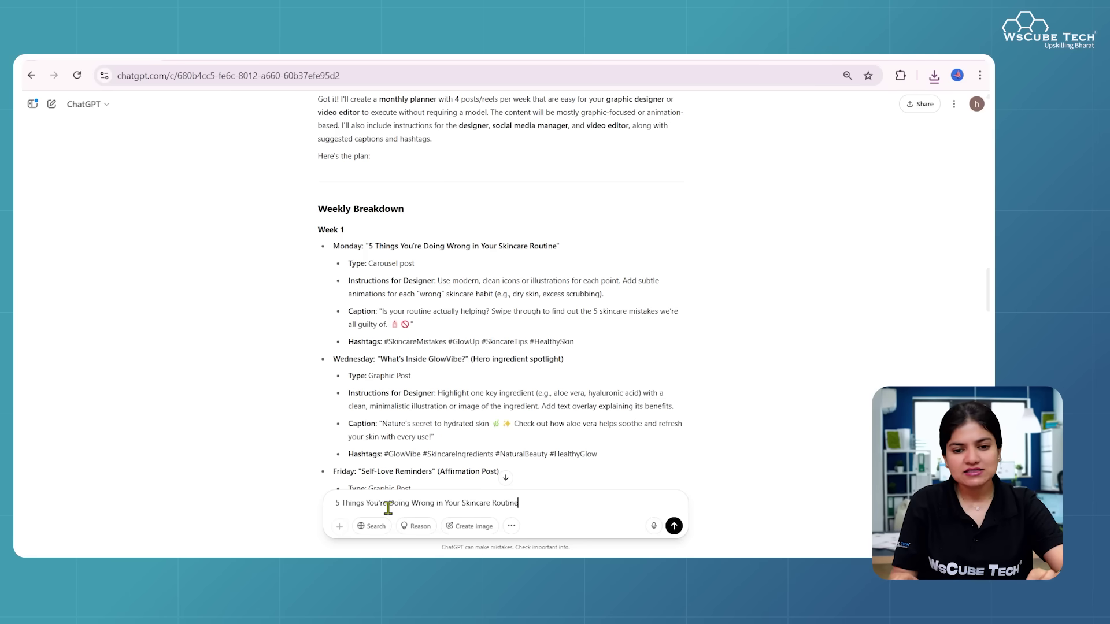
Step: Below the title, request detailed carousel post content covering all the slides, plus a prompt for each slide, and send the message
key("shift+Return")
type("write de")
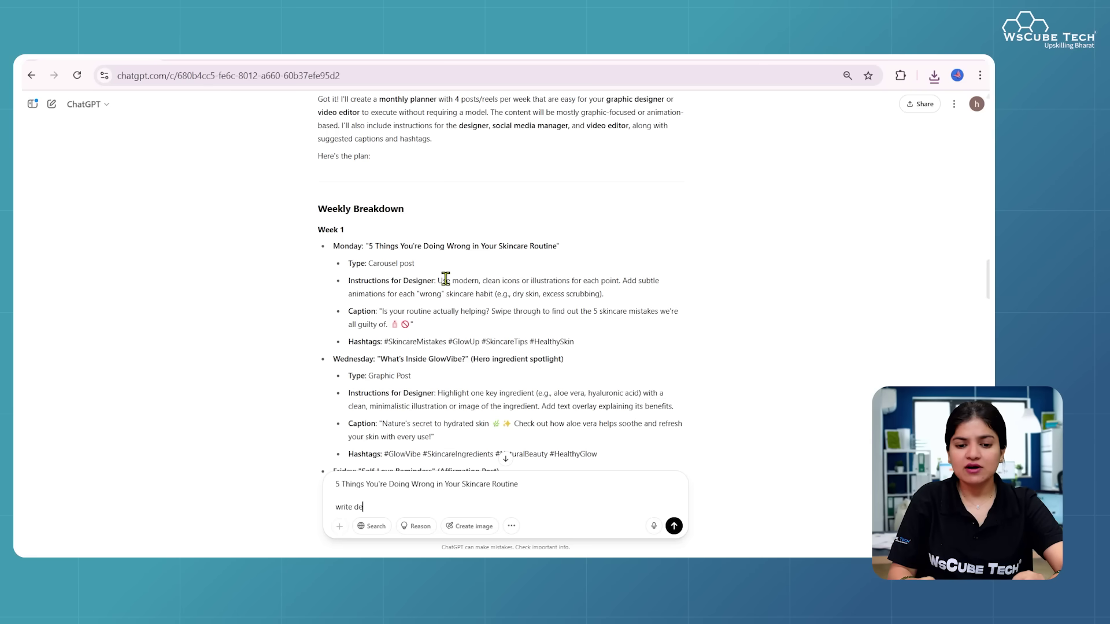
type("tai")
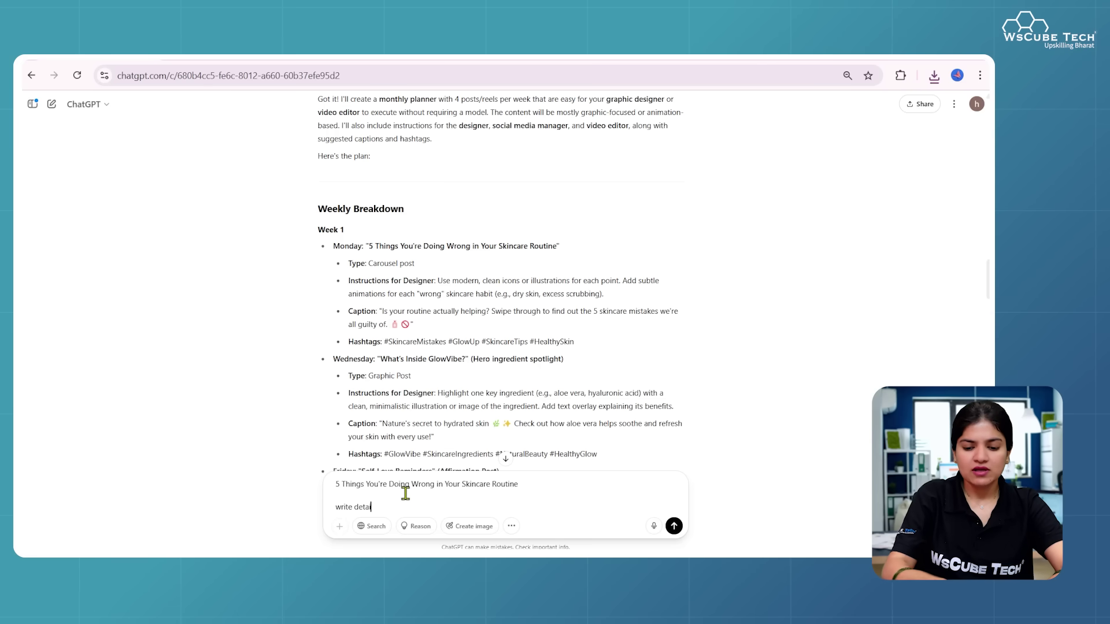
type("led content for carousal posts, what do")
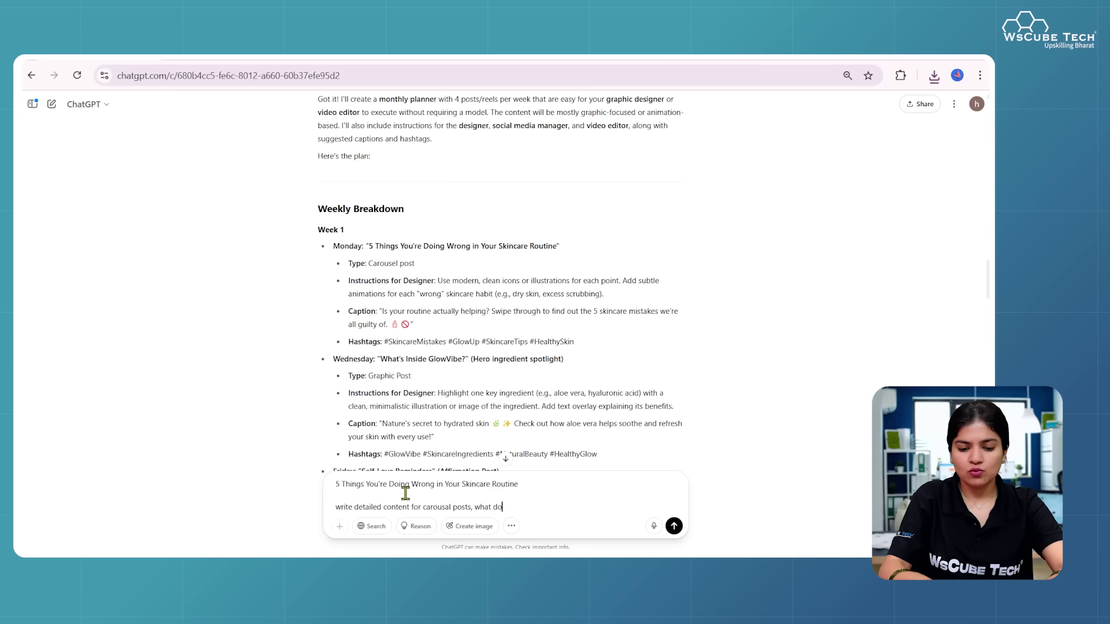
type(" be added in all the slides.")
key("shift+Return")
type("also prov")
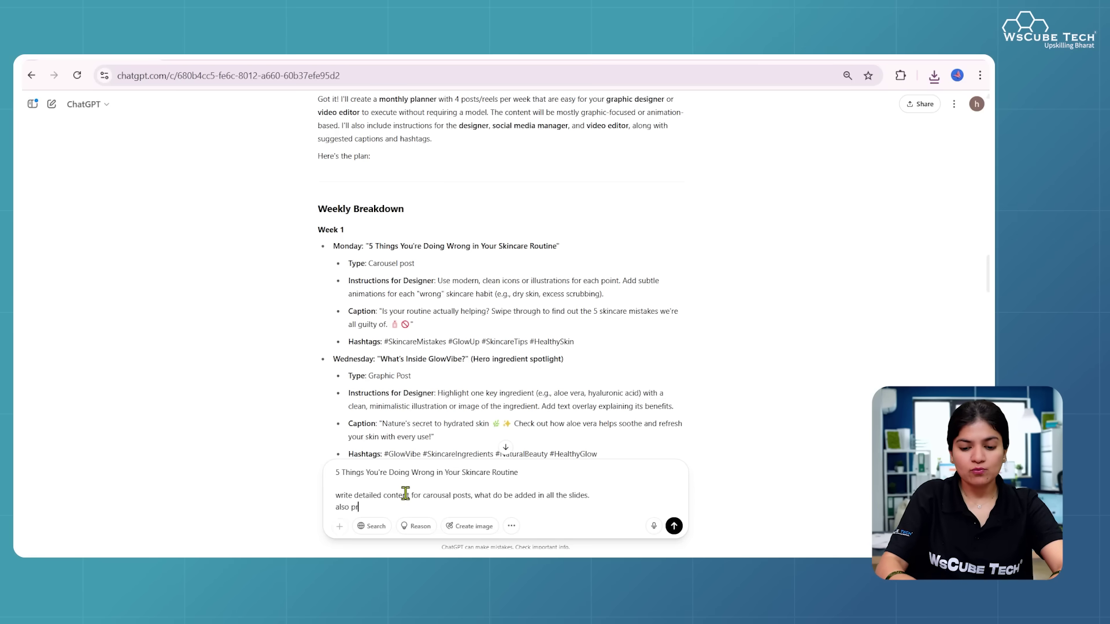
type("ide me a prompt fo")
type("r the")
key("BackSpace")
key("BackSpace")
key("BackSpace")
type("each slide")
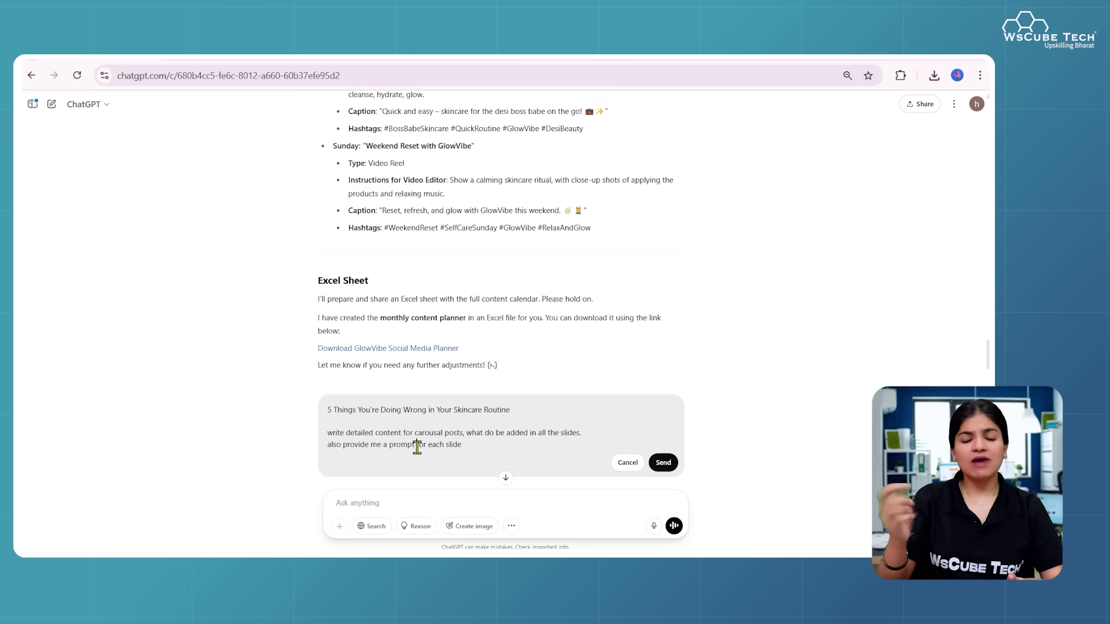
Step: Edit the sent message to ask for a prompt "for ideogram" for each slide and resend it
type("for ideogram for")
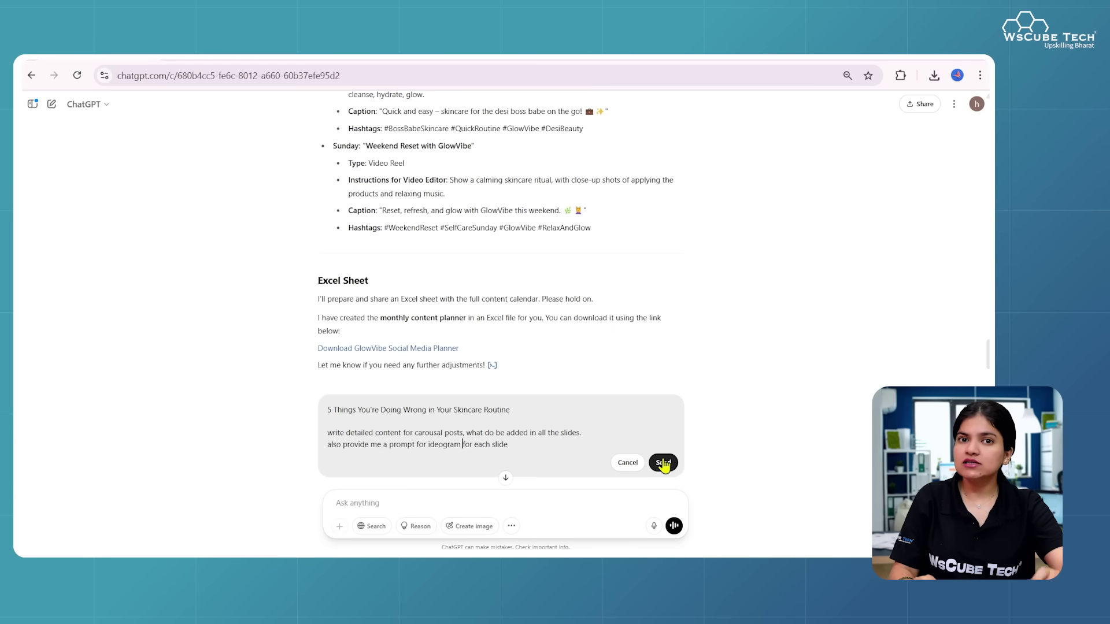
left_click(663, 464)
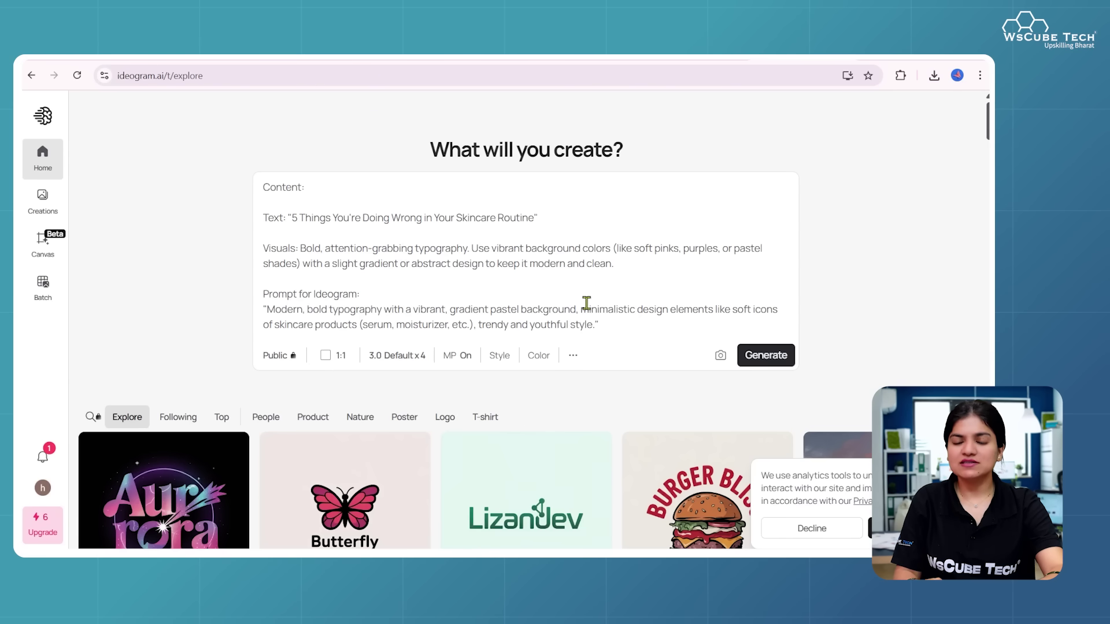
Step: Switch to Ideogram and generate images from the title slide's content and prompt, using 1:1 ratio and 3.0 Default x4
left_click(763, 355)
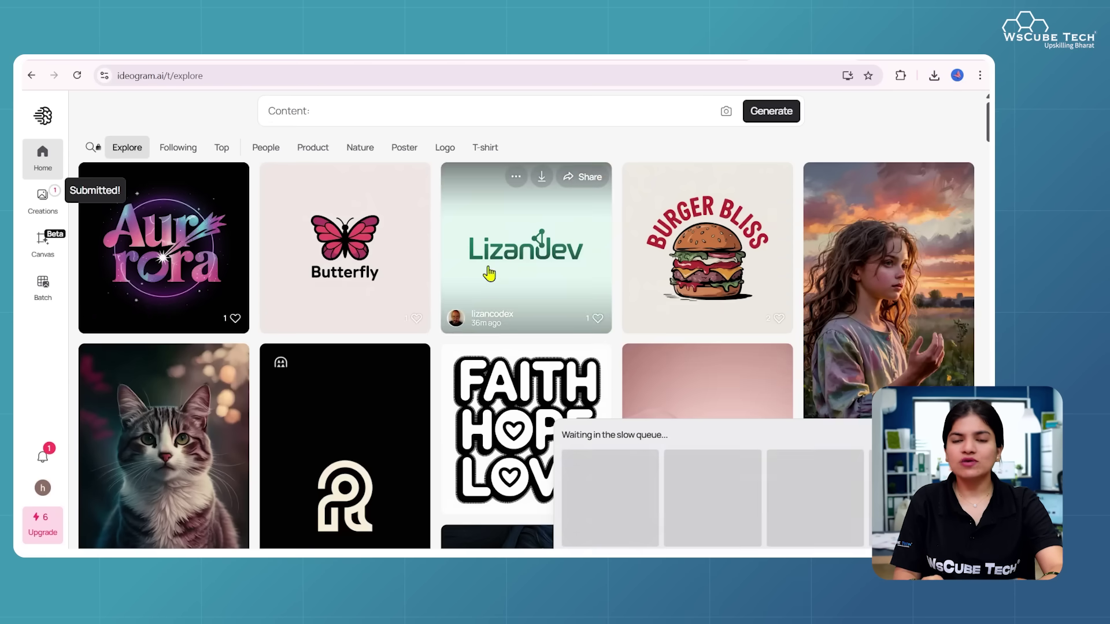